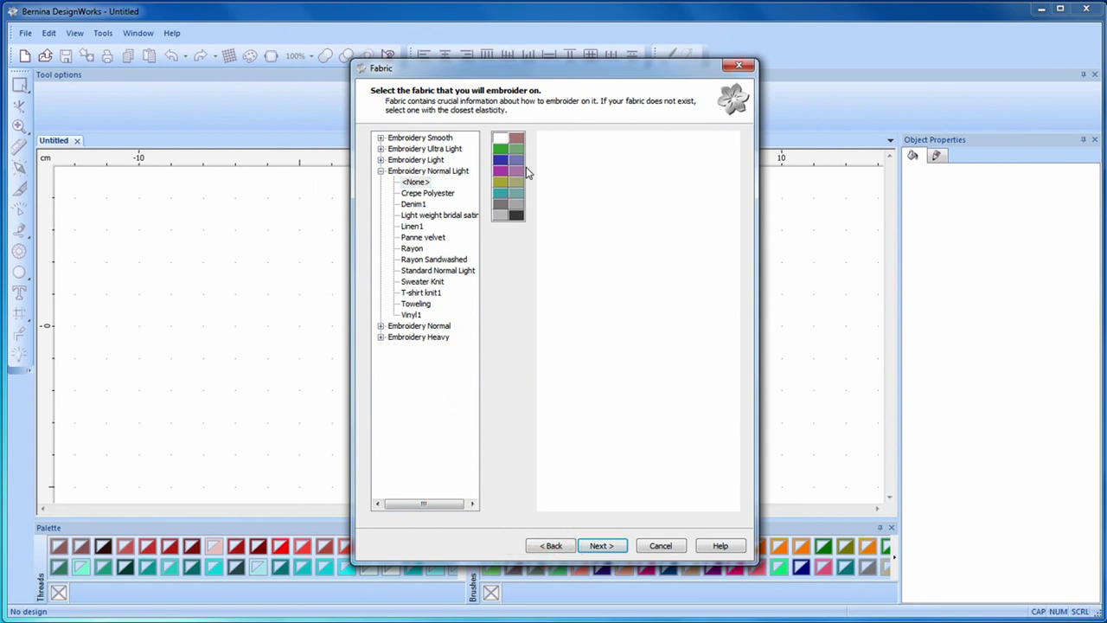
Accept the fabric selection and choose Flower.JPG from the Training folder of BERNINA DesignWorks Samples in the Documents library as artwork
left_click(622, 552)
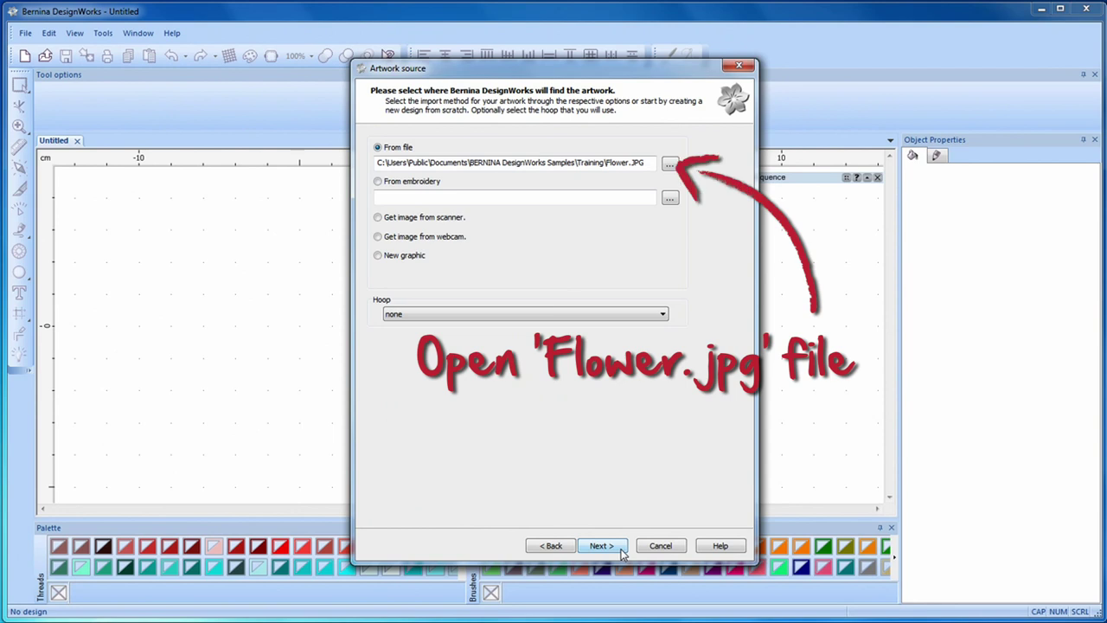
left_click(670, 164)
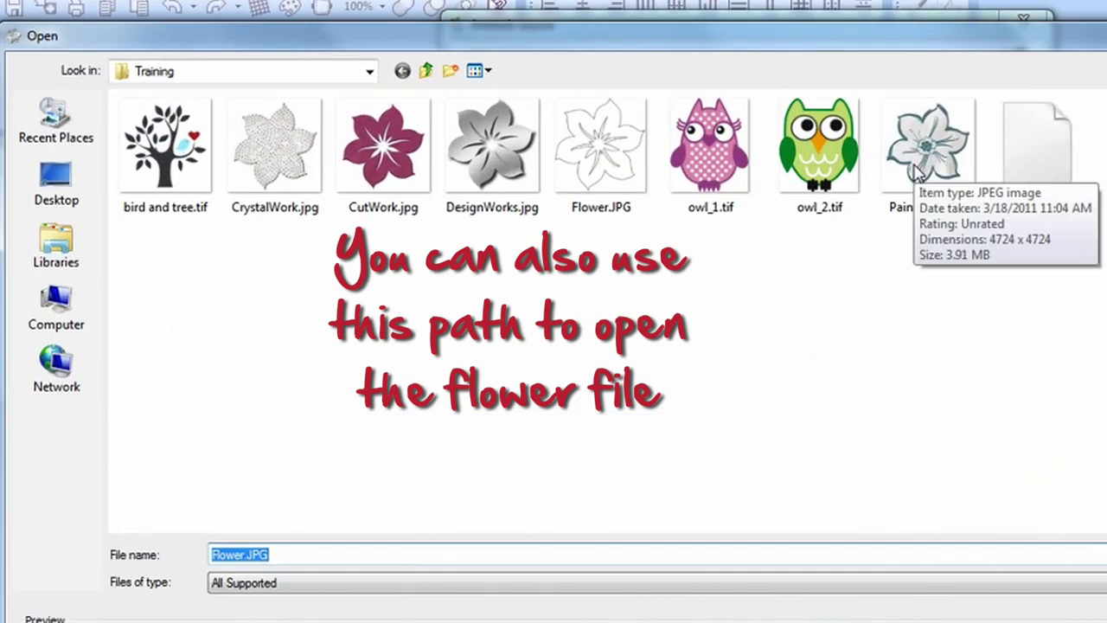
left_click(57, 255)
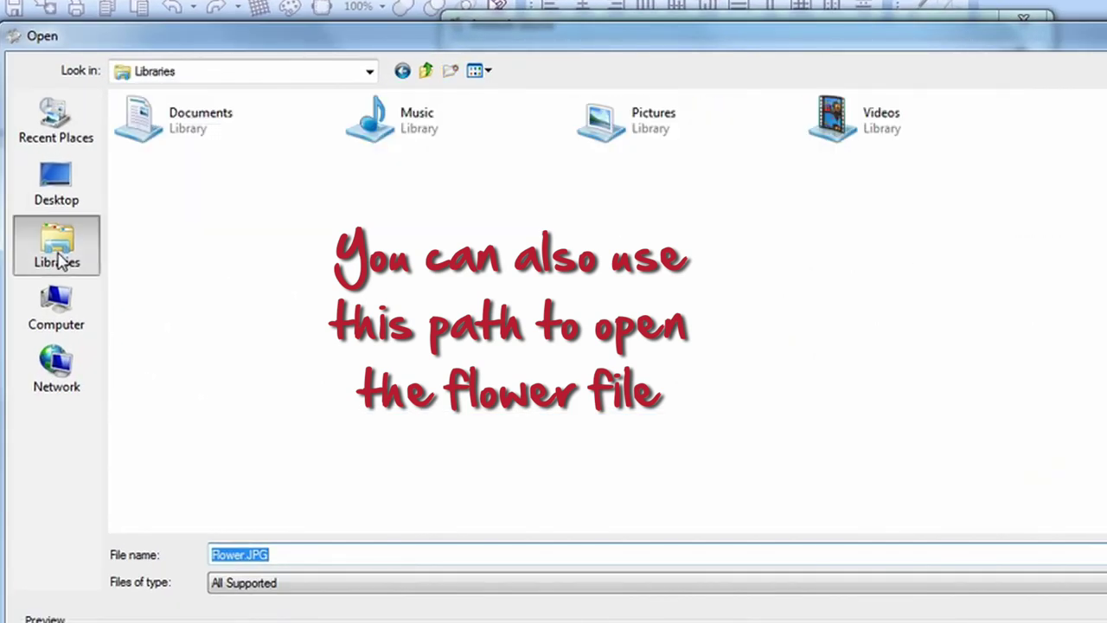
double_click(199, 122)
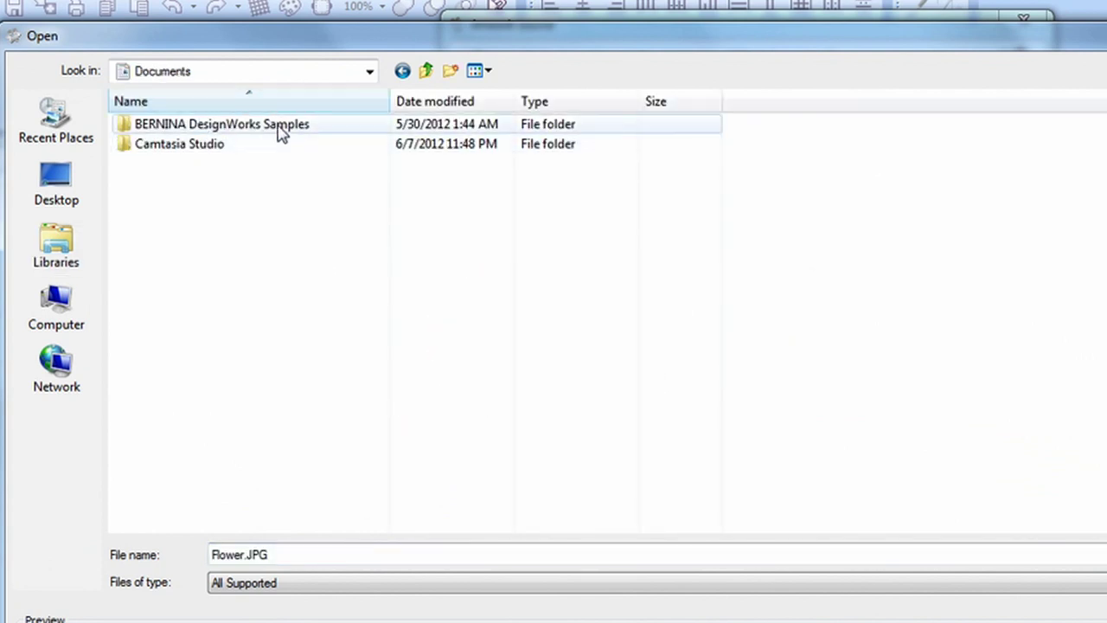
double_click(288, 126)
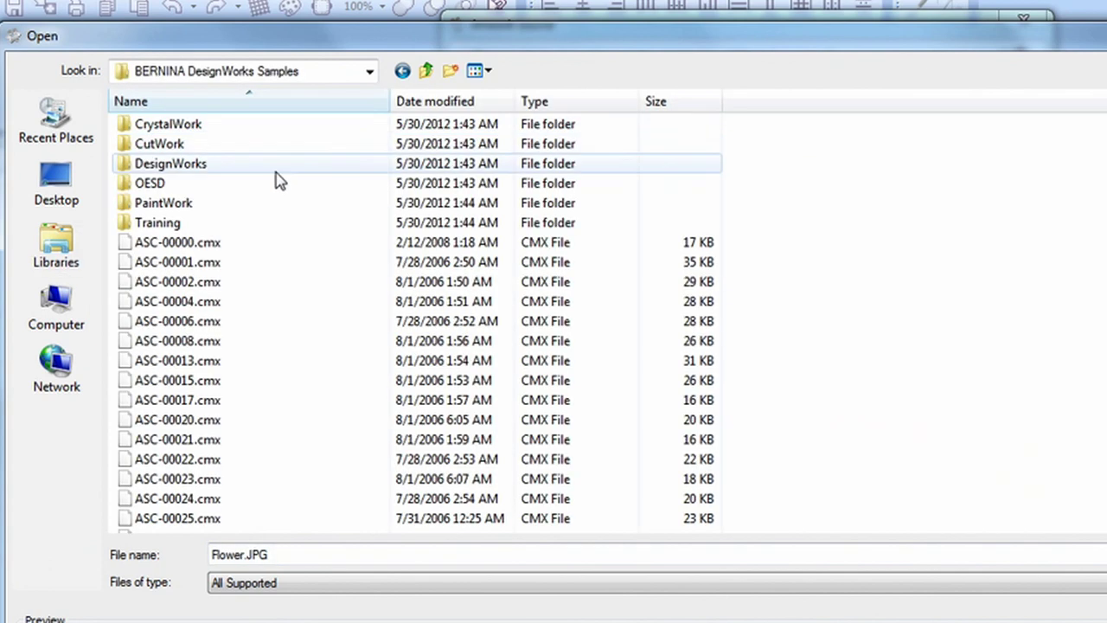
double_click(218, 227)
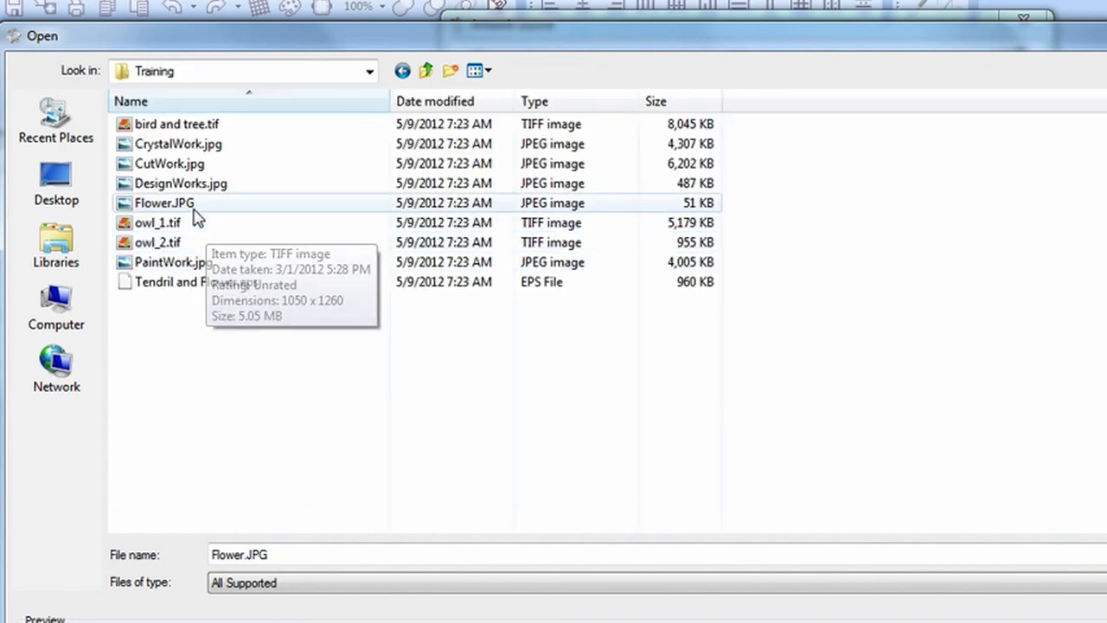
left_click(195, 211)
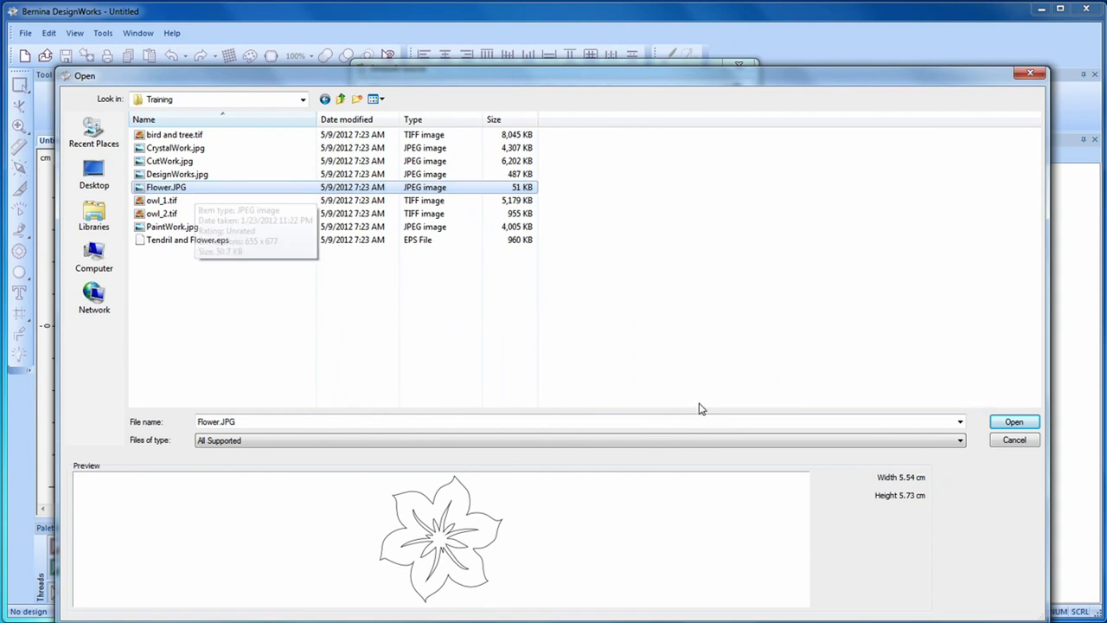
left_click(1010, 422)
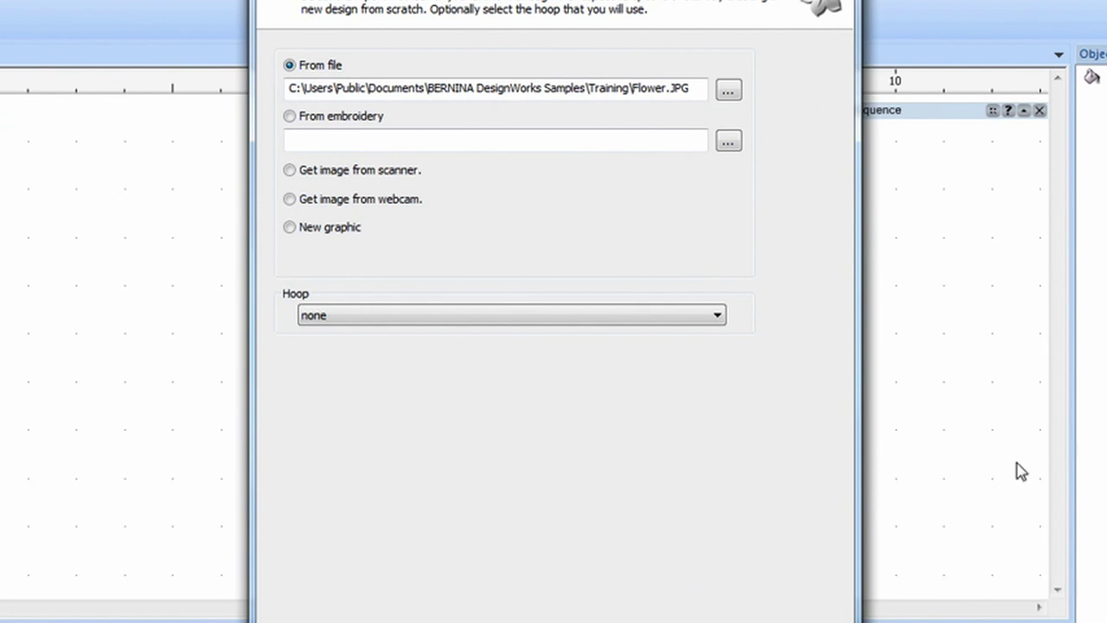
Set the hoop to BERNINA Medium Hoop, 130 x 100, #44C and open the flower image as a backdrop
left_click(718, 315)
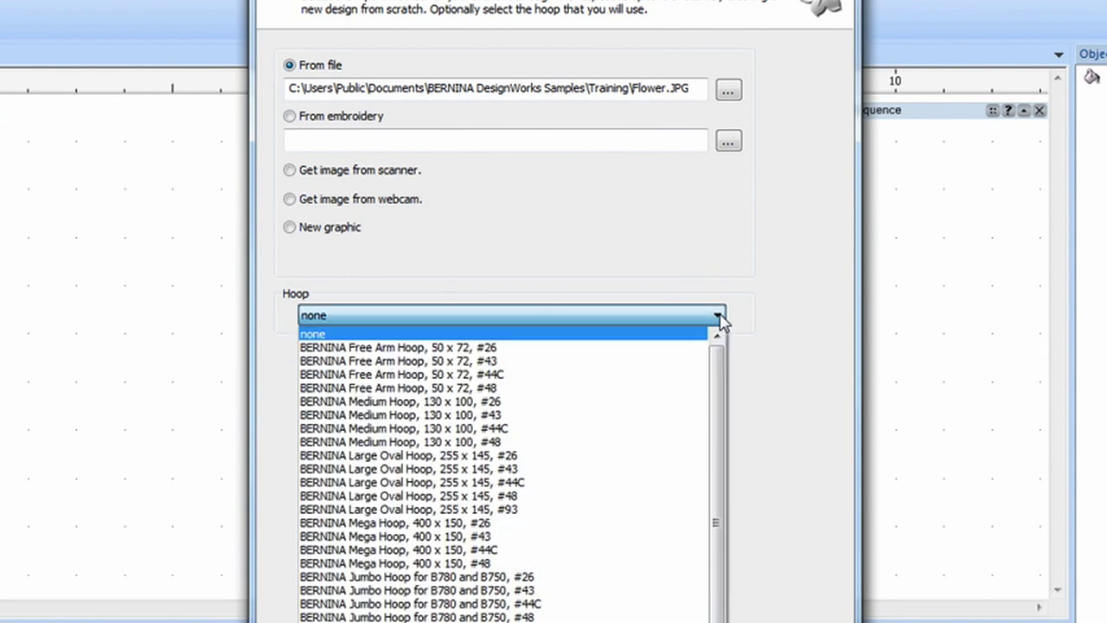
left_click(606, 430)
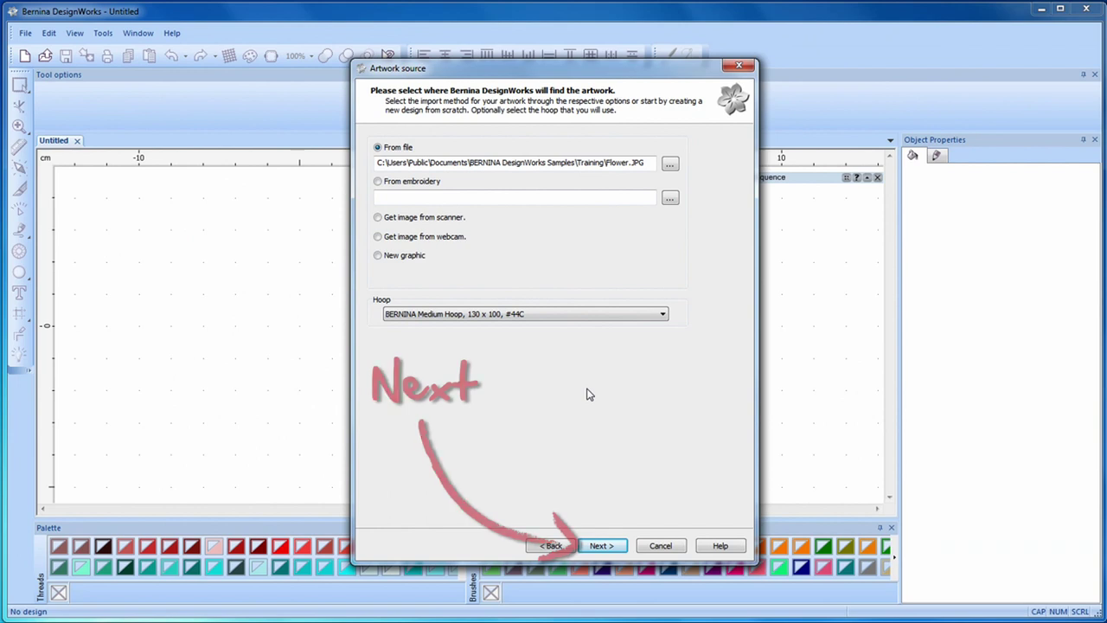
left_click(601, 546)
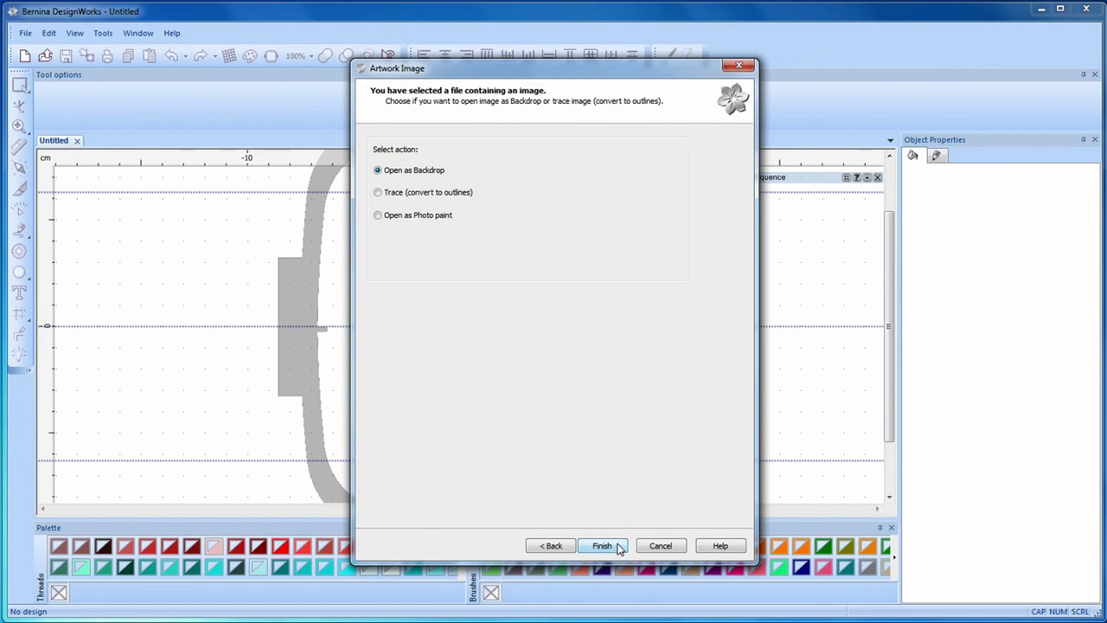
left_click(603, 546)
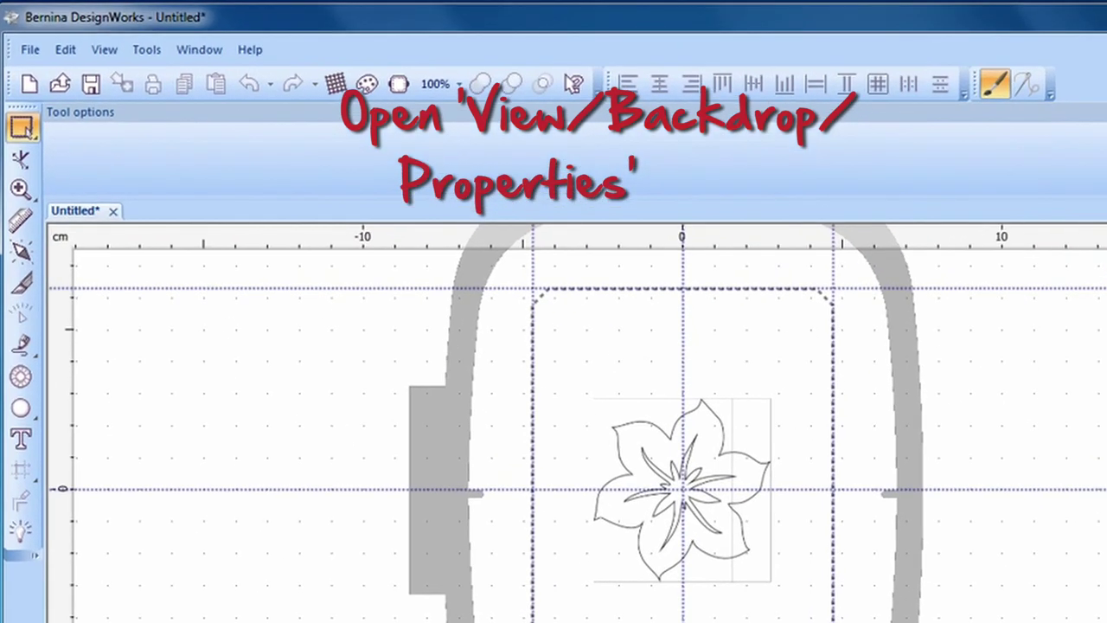
Scale the flower backdrop to 140% in the backdrop properties
left_click(111, 52)
mouse_move(194, 208)
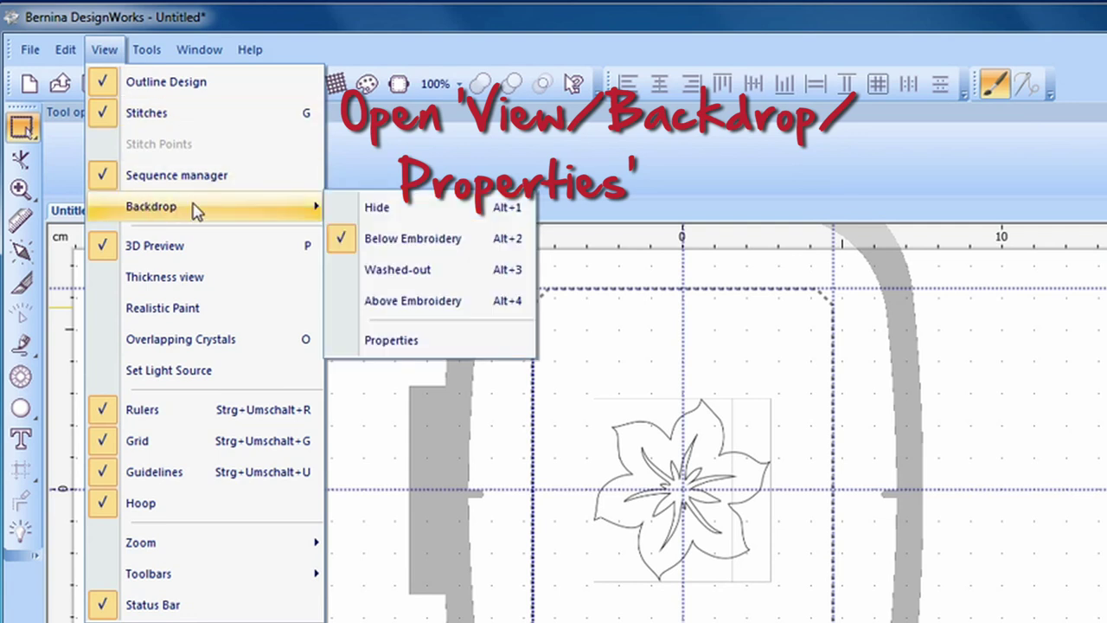
left_click(437, 344)
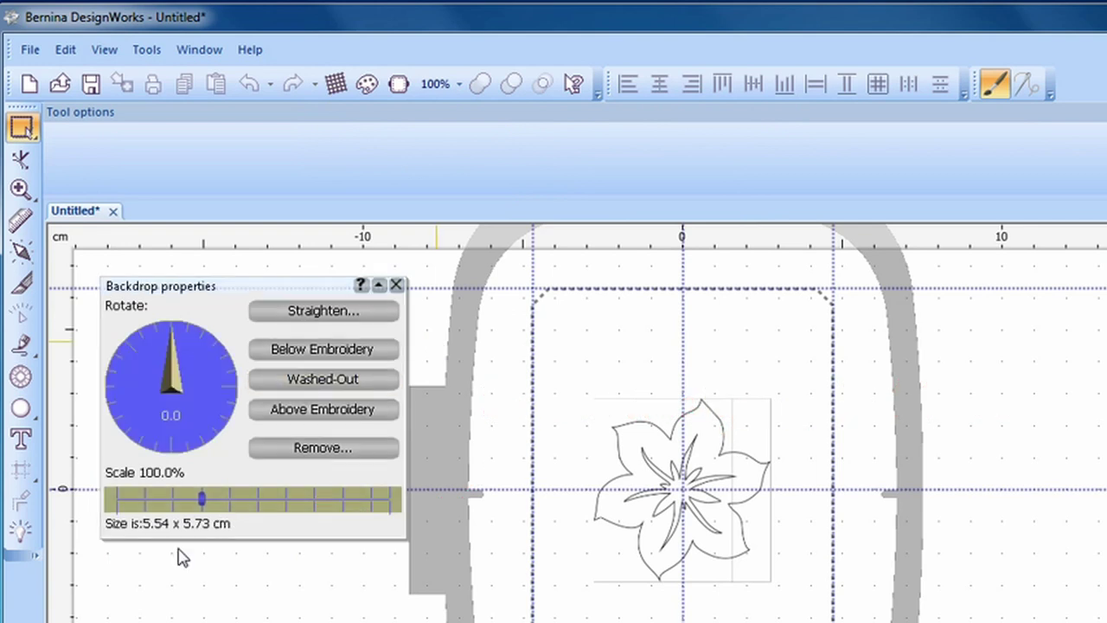
left_click_drag(199, 500, 241, 501)
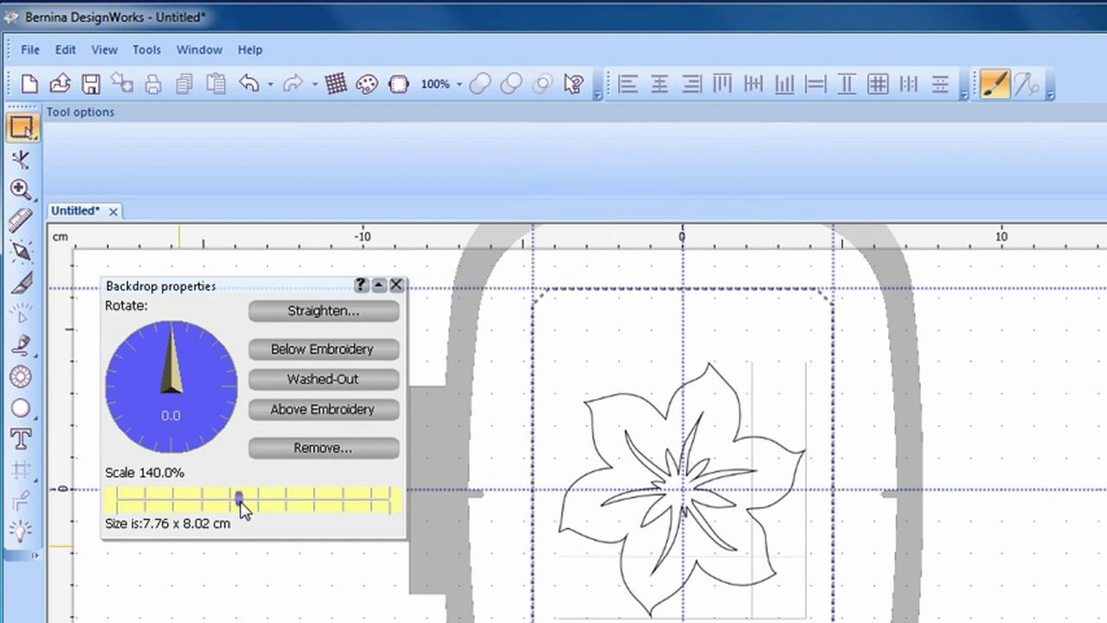
left_click(396, 288)
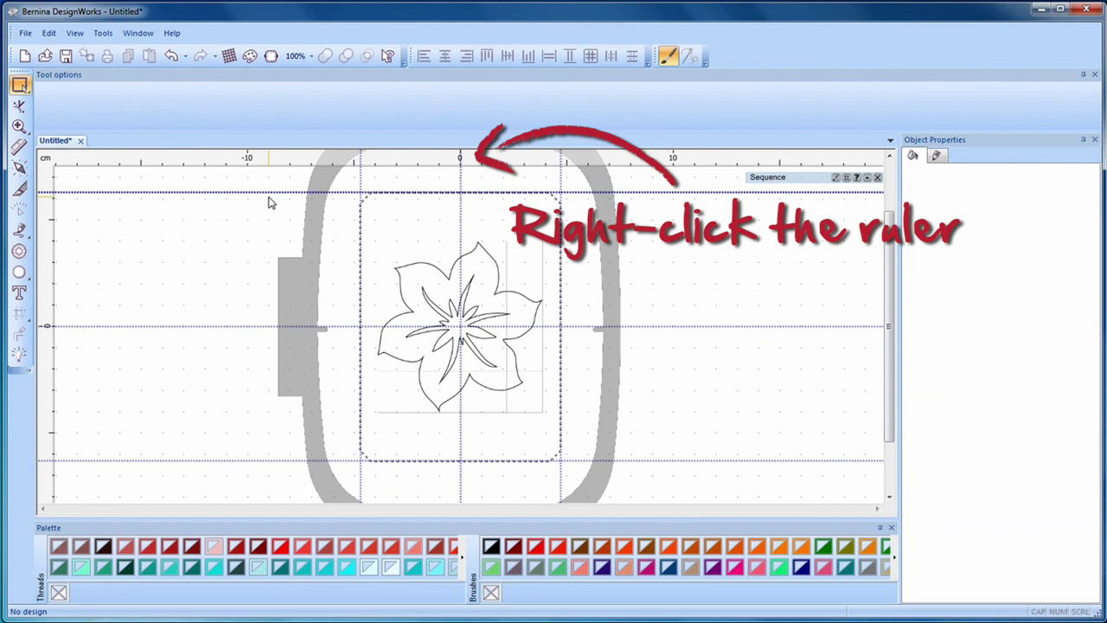
Hide the guidelines and disable snapping to them in the guideline options
right_click(304, 163)
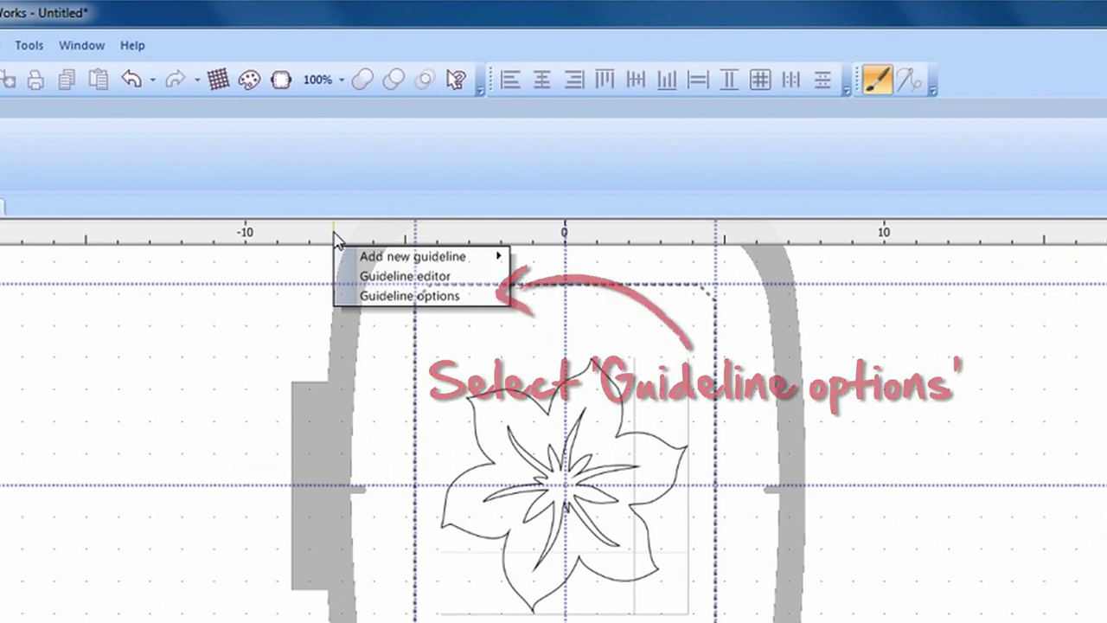
left_click(384, 296)
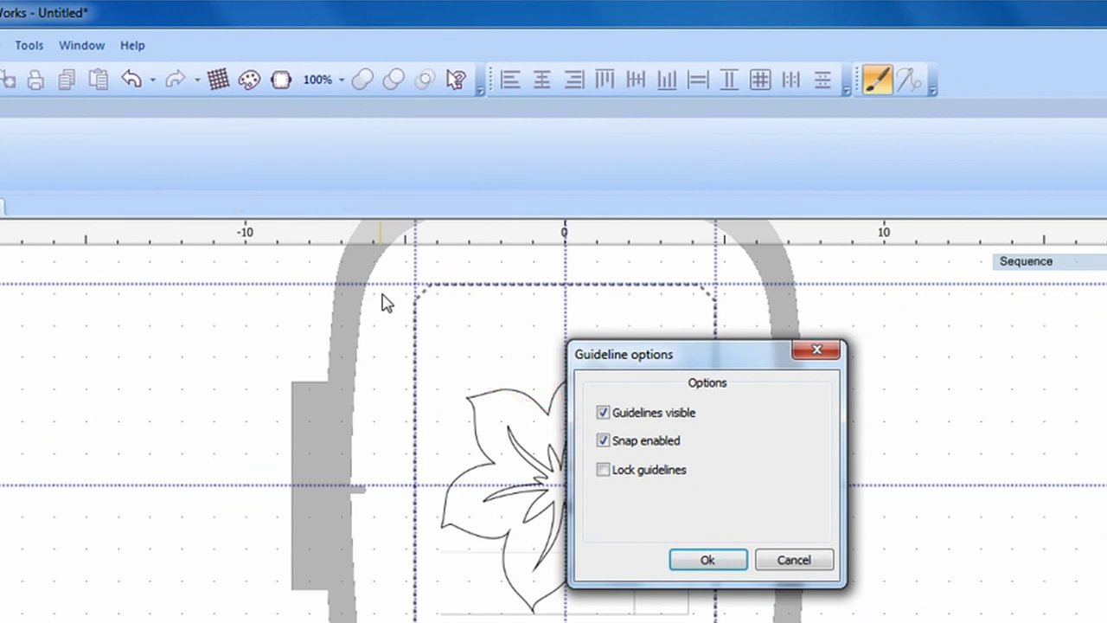
left_click(606, 415)
left_click(605, 441)
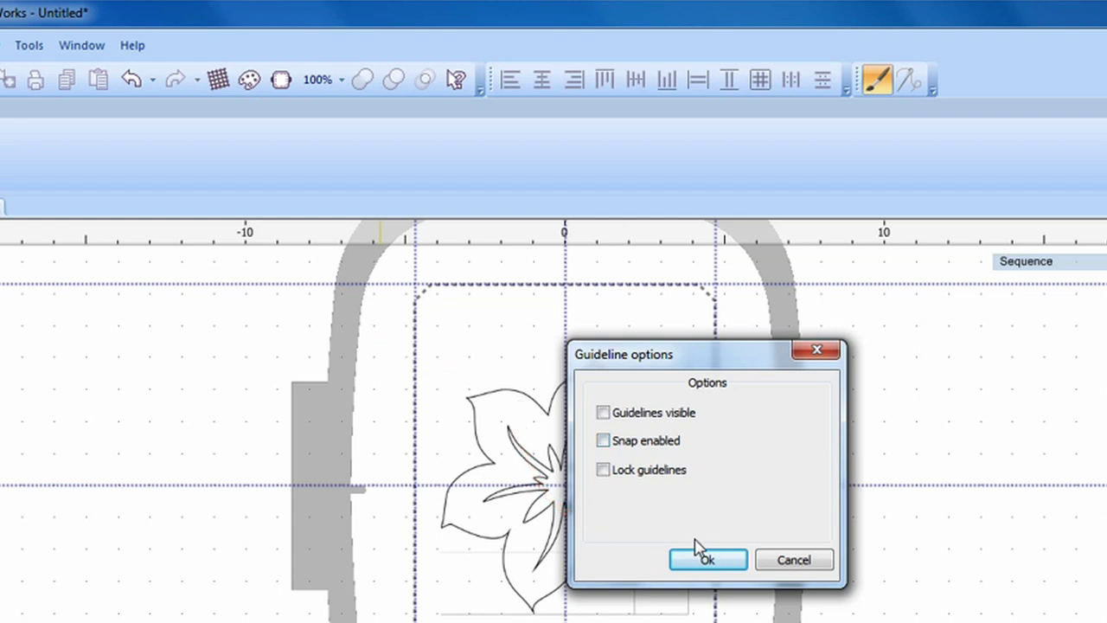
left_click(709, 561)
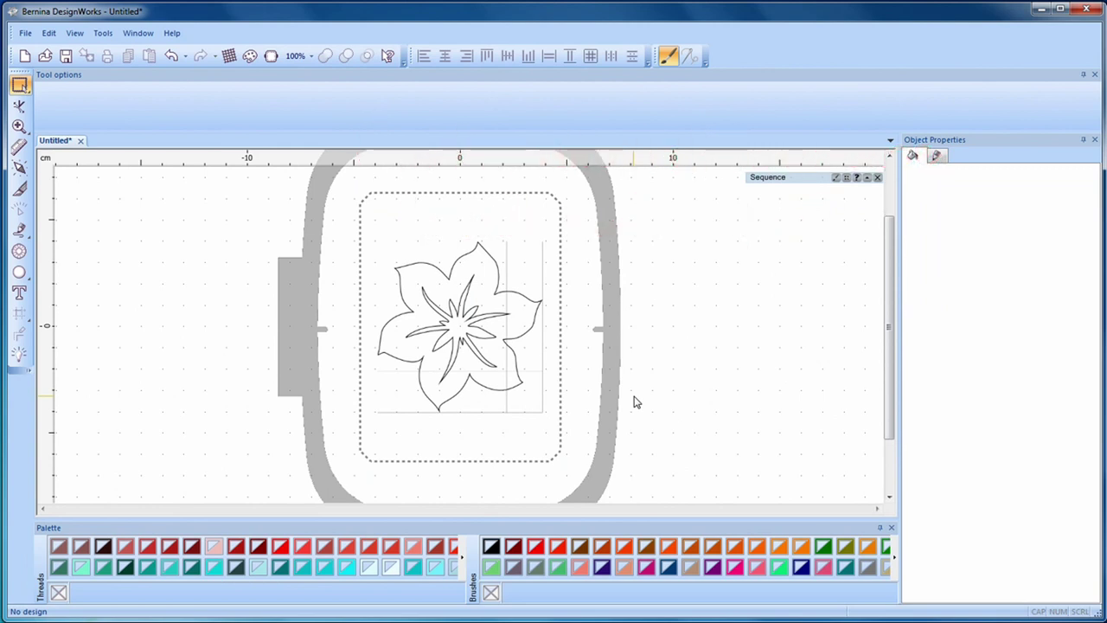
Start an outline shape at the left petal's tip and trace its upper edge to the notch, with corner points at both ends
scroll(634, 400, "up", 3)
scroll(634, 401, "up", 2)
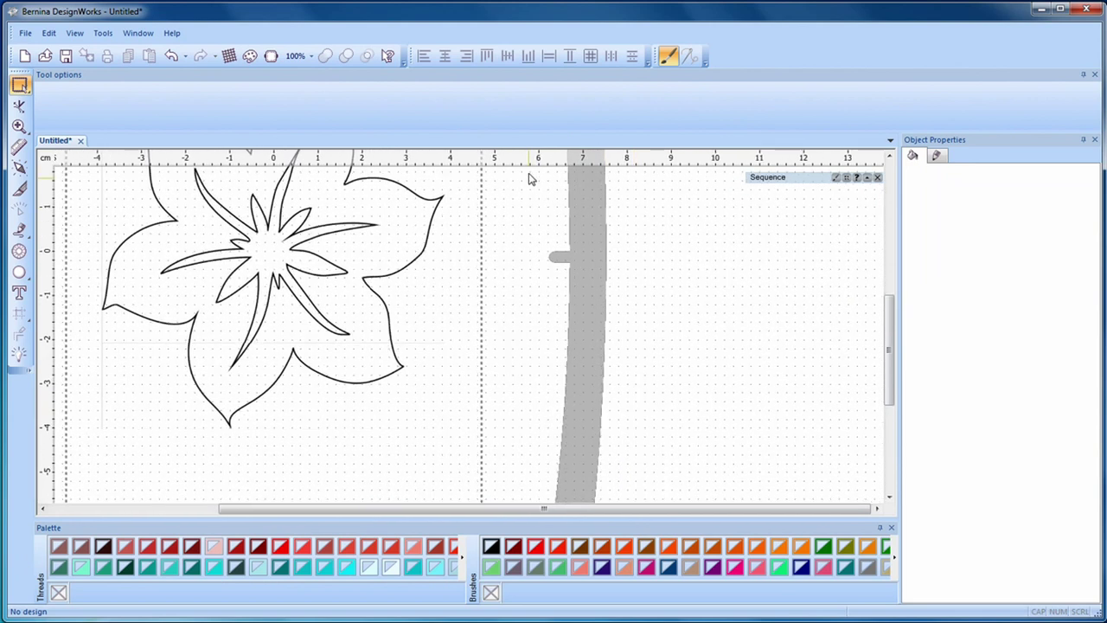
scroll(545, 130, "up", 2)
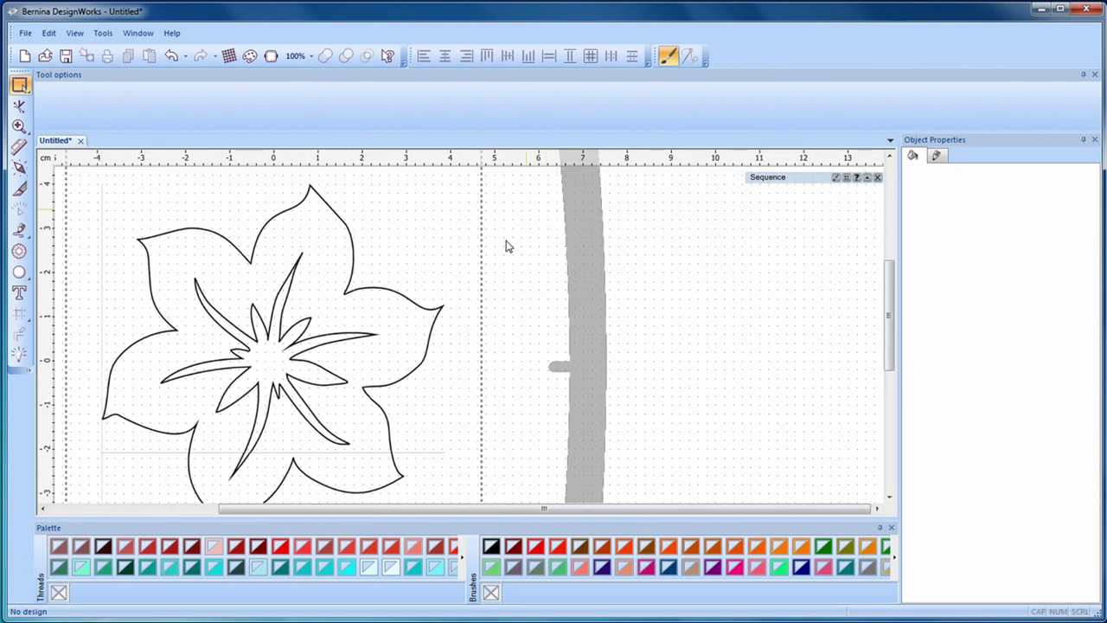
left_click_drag(349, 507, 301, 507)
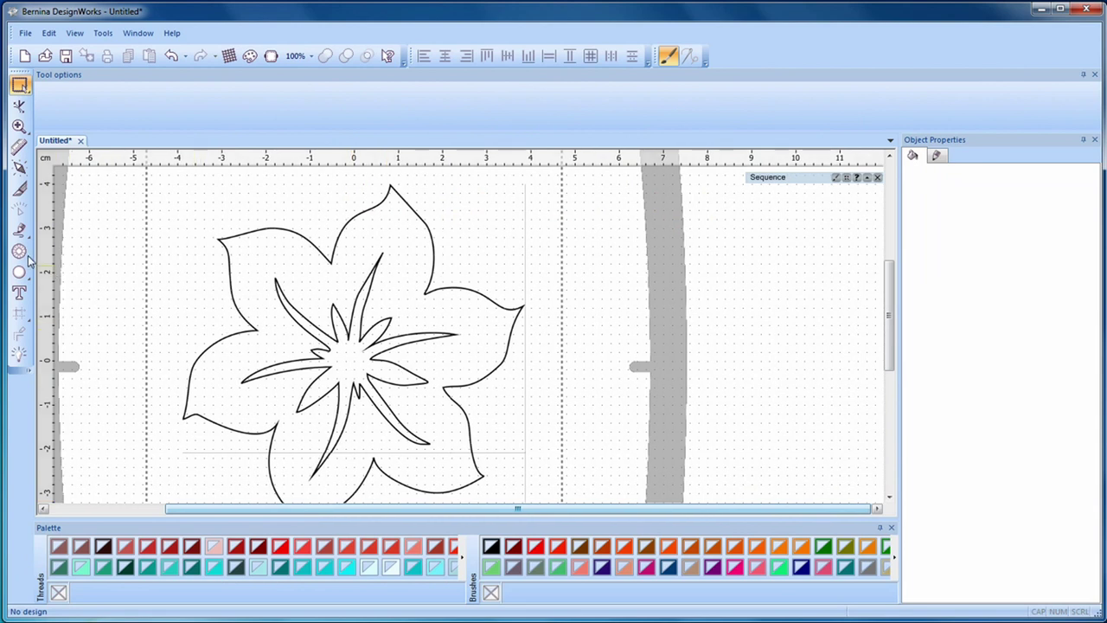
left_click(19, 231)
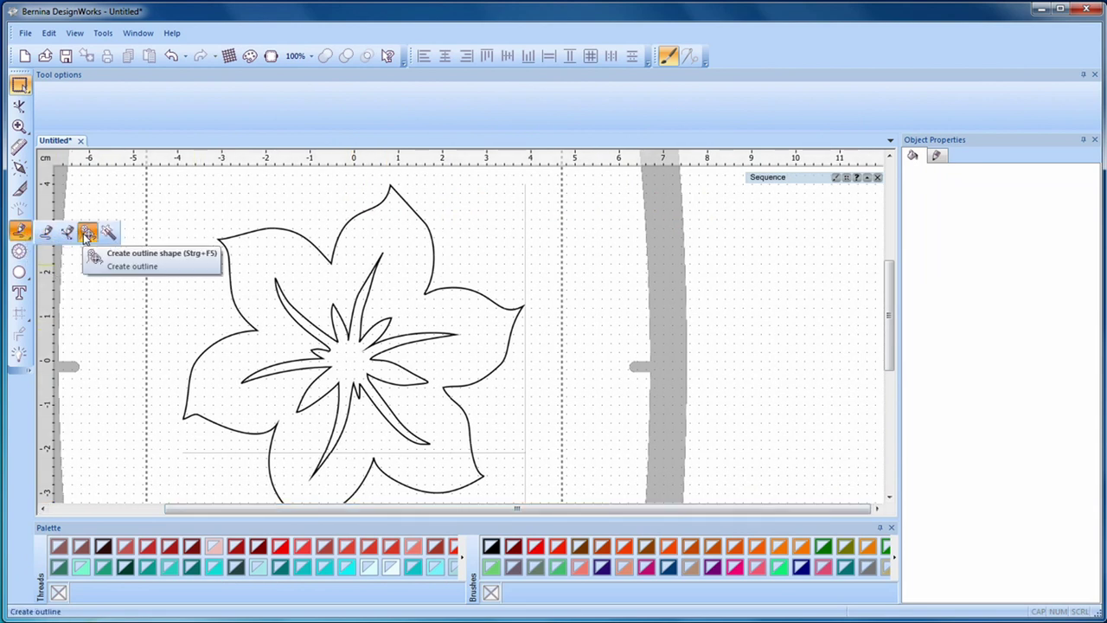
left_click(87, 233)
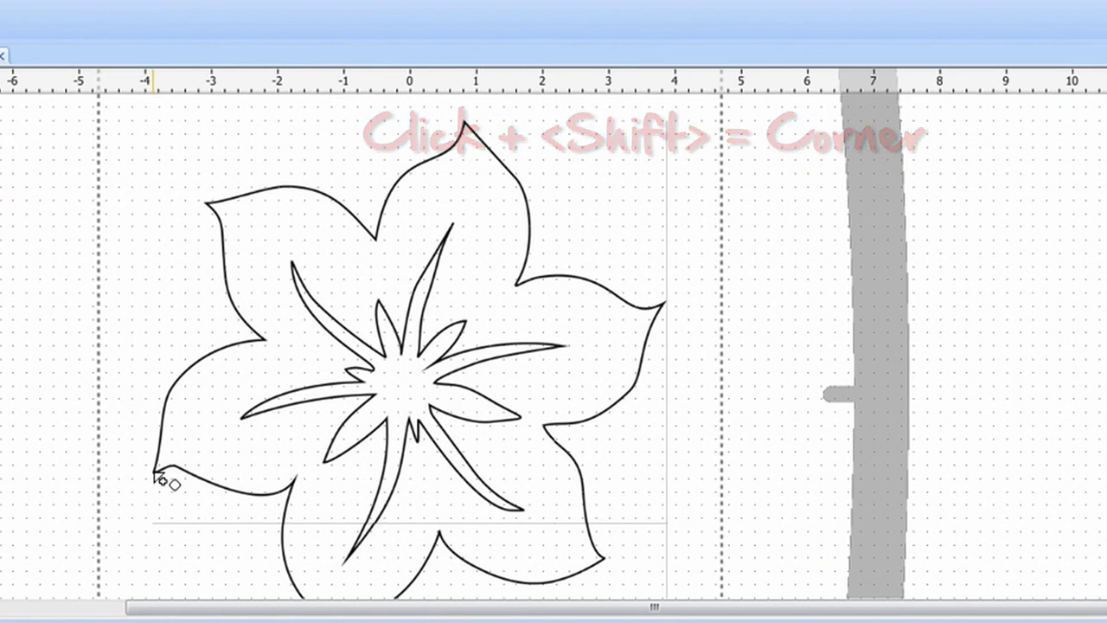
left_click(154, 472)
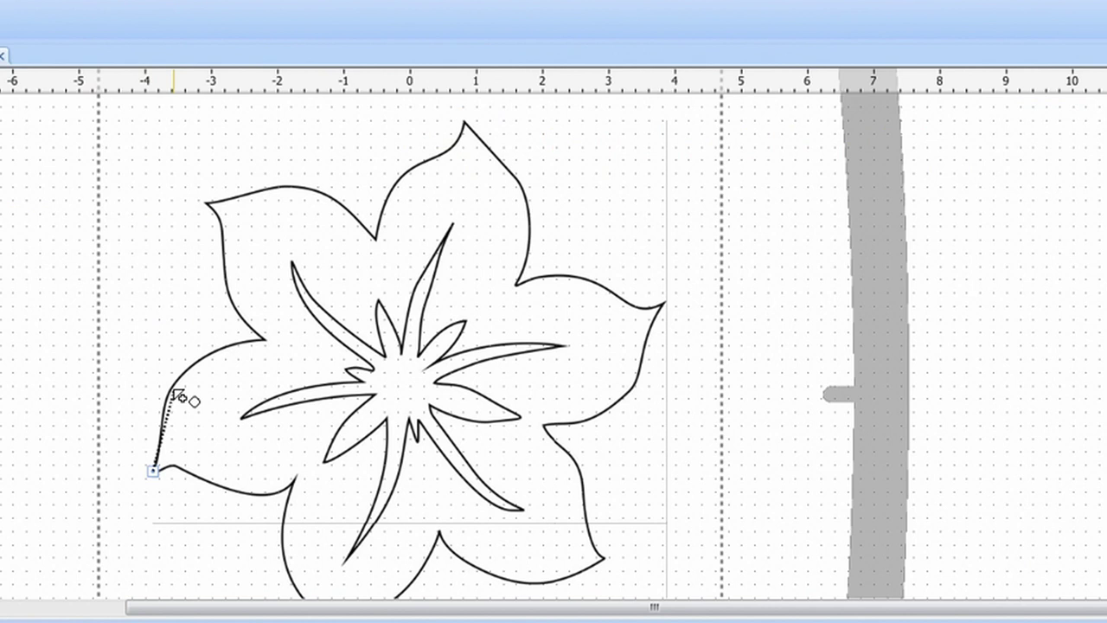
left_click(171, 389)
left_click(216, 349)
left_click(266, 339)
Continue the outline around the upper-left petal to the notch beside the top petal, with corner points at tip and notch
left_click(227, 293)
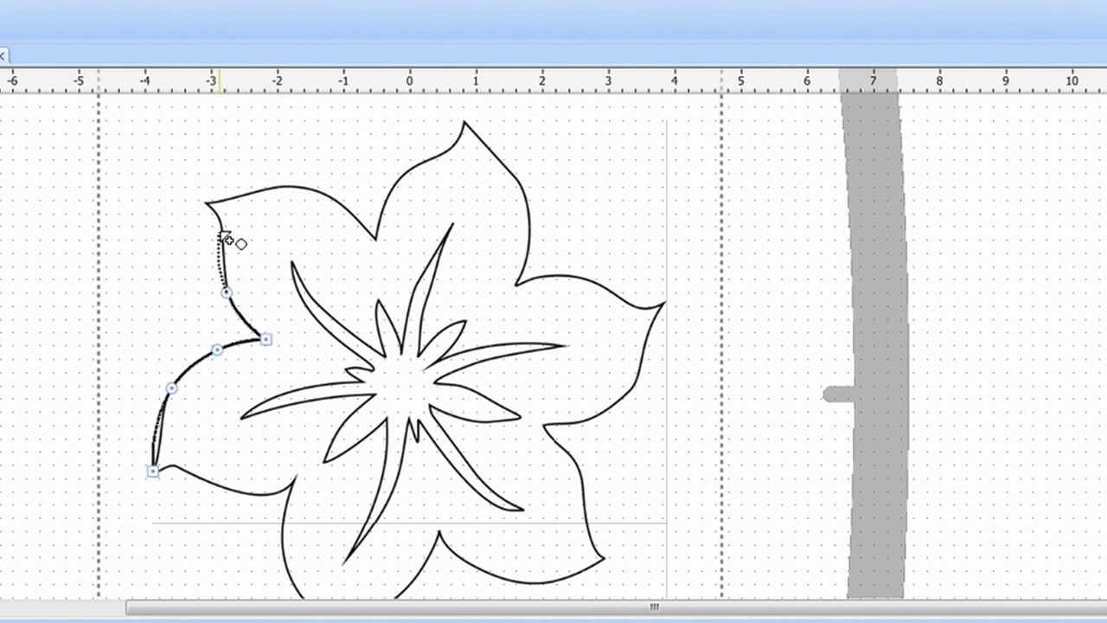
left_click(222, 229)
left_click(208, 204)
left_click(250, 195)
left_click(318, 191)
left_click(351, 213)
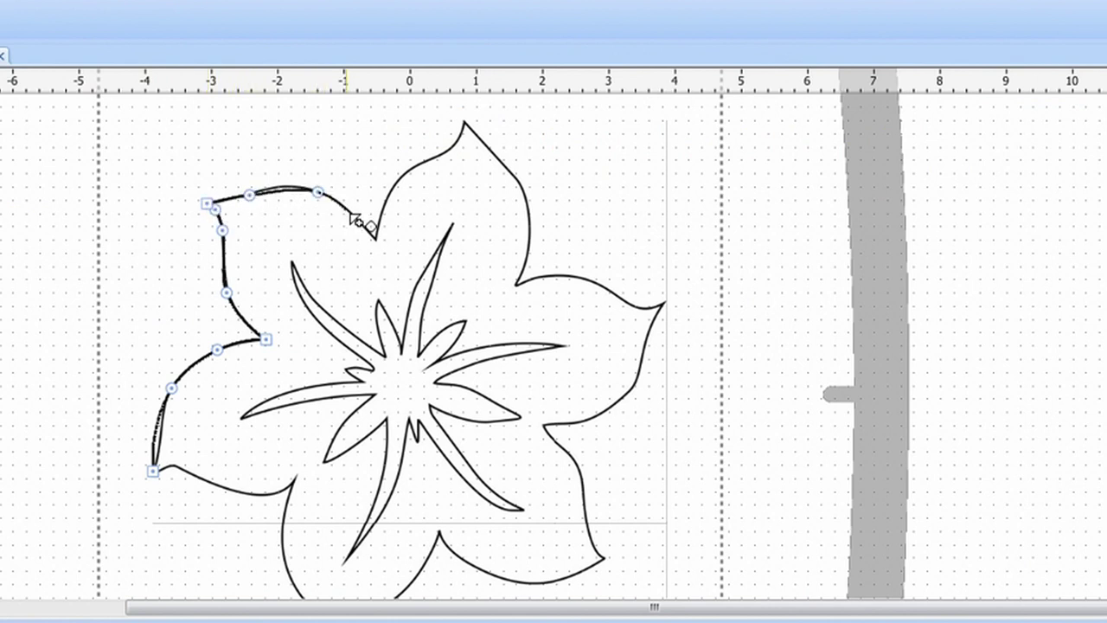
left_click(375, 240)
Trace the outline around the top petal to its right-hand notch, deleting the stray point placed outside the petal
left_click(391, 190)
left_click(415, 164)
left_click(456, 143)
left_click(463, 121)
left_click(506, 166)
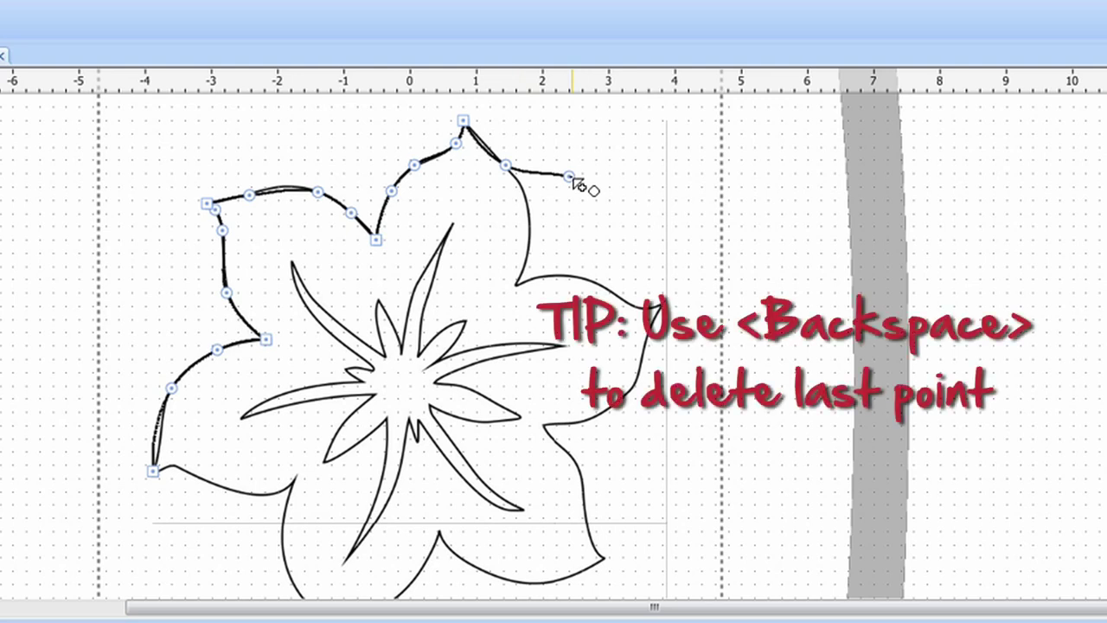
key("BackSpace")
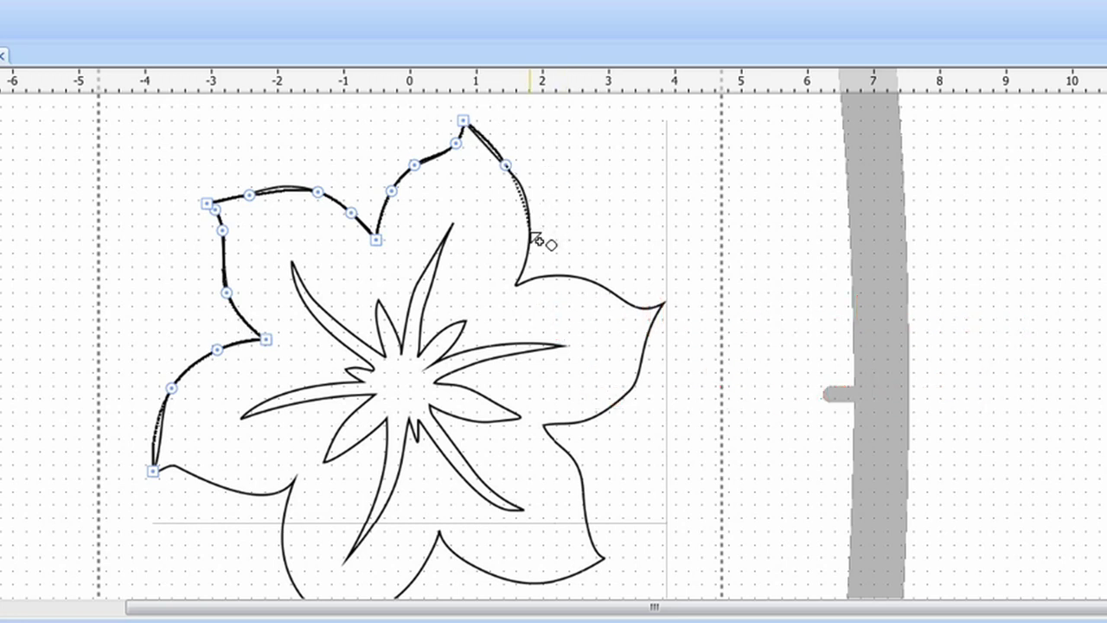
left_click(516, 284)
Continue the outline around the right and lower-right petals to the notch beside the bottom petal, with corner points at tips and notches
left_click(666, 303)
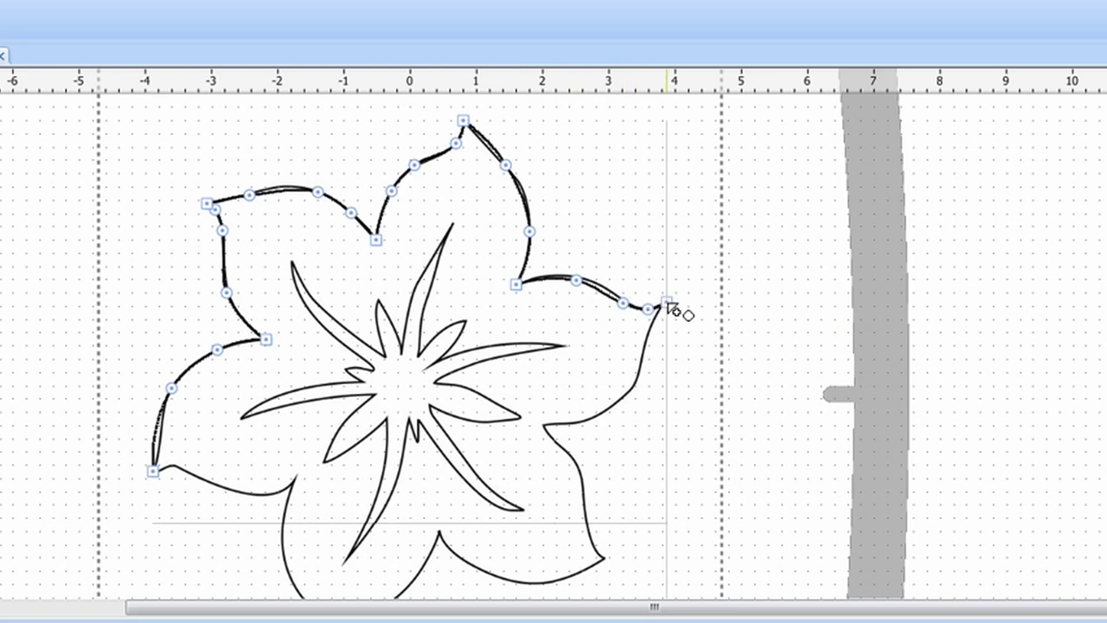
left_click(540, 424)
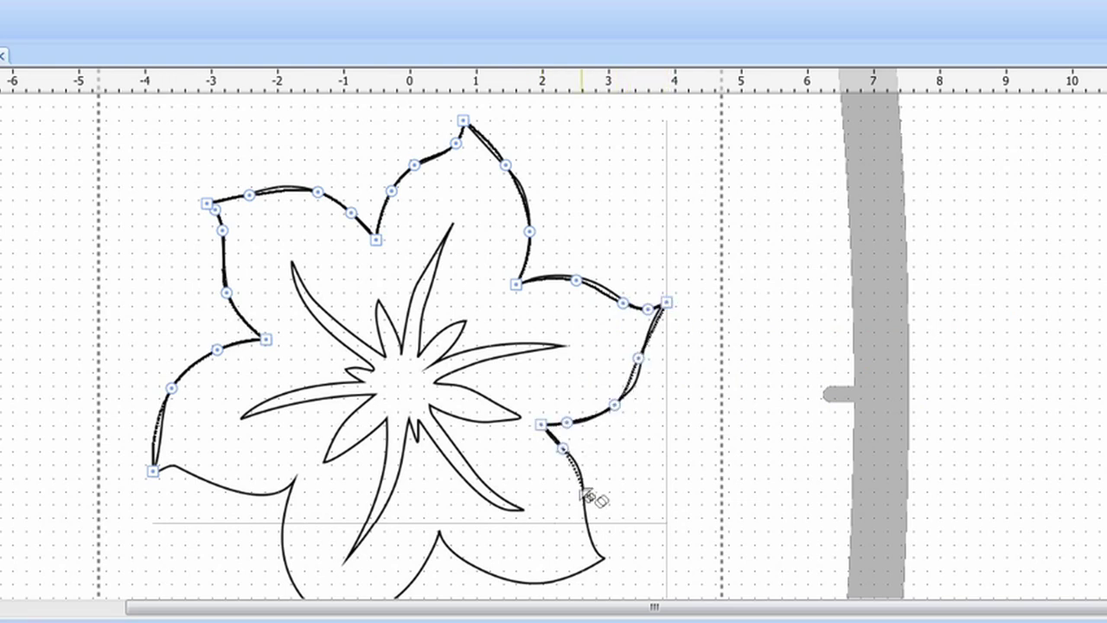
left_click(603, 561)
scroll(571, 545, "down", 1)
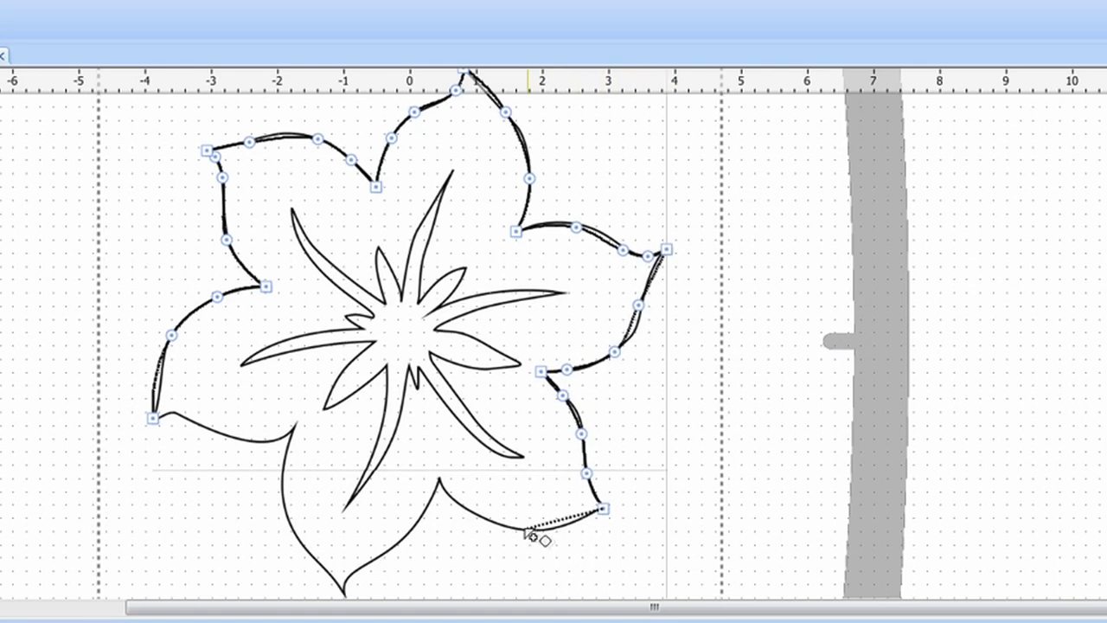
left_click(436, 481)
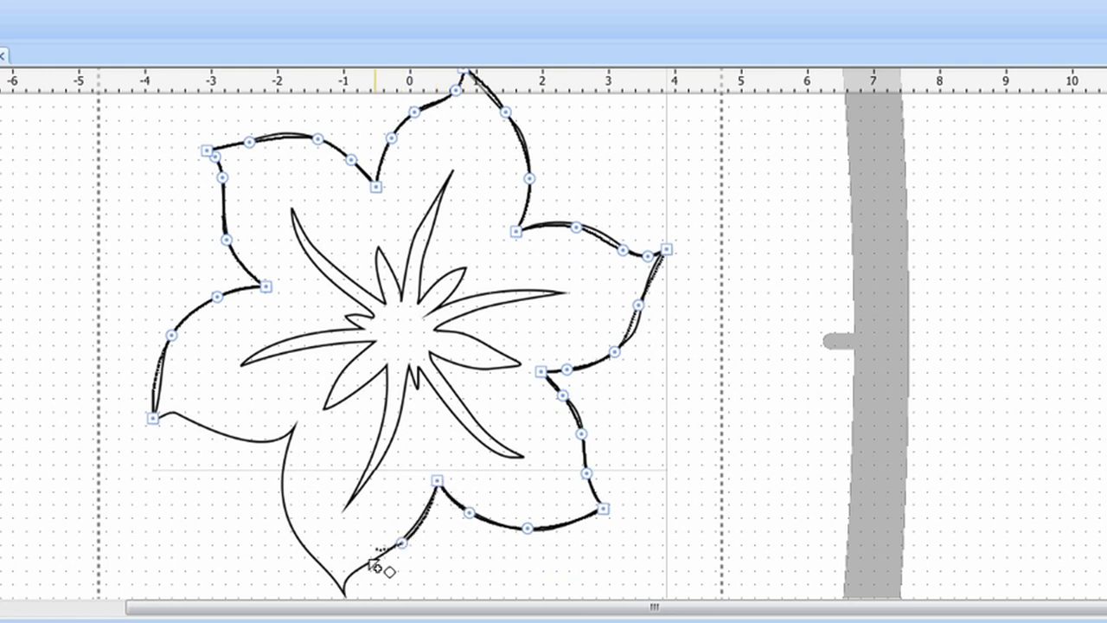
Trace the bottom petal and the left petal's lower edge, closing the outline at its starting point on the left tip
scroll(355, 588, "down", 2)
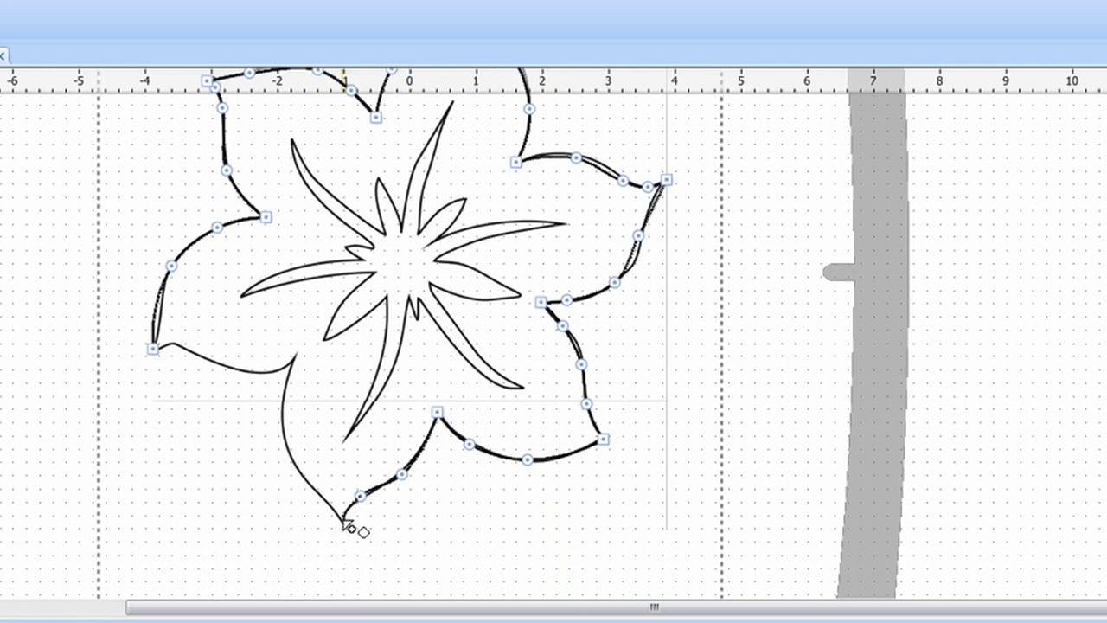
left_click(343, 523)
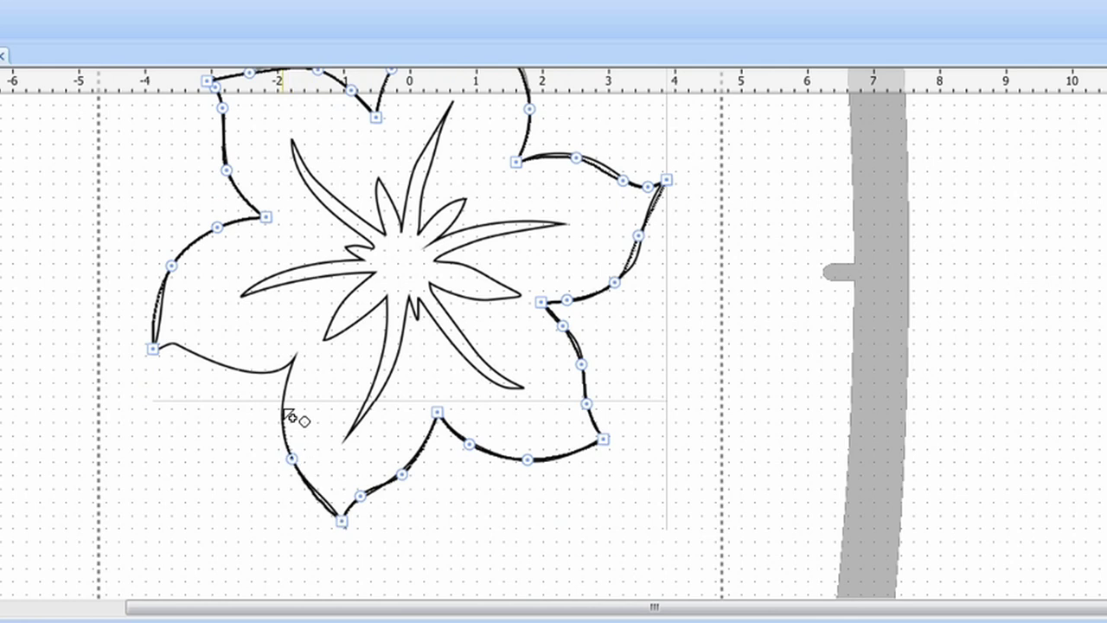
left_click_drag(294, 354, 243, 372)
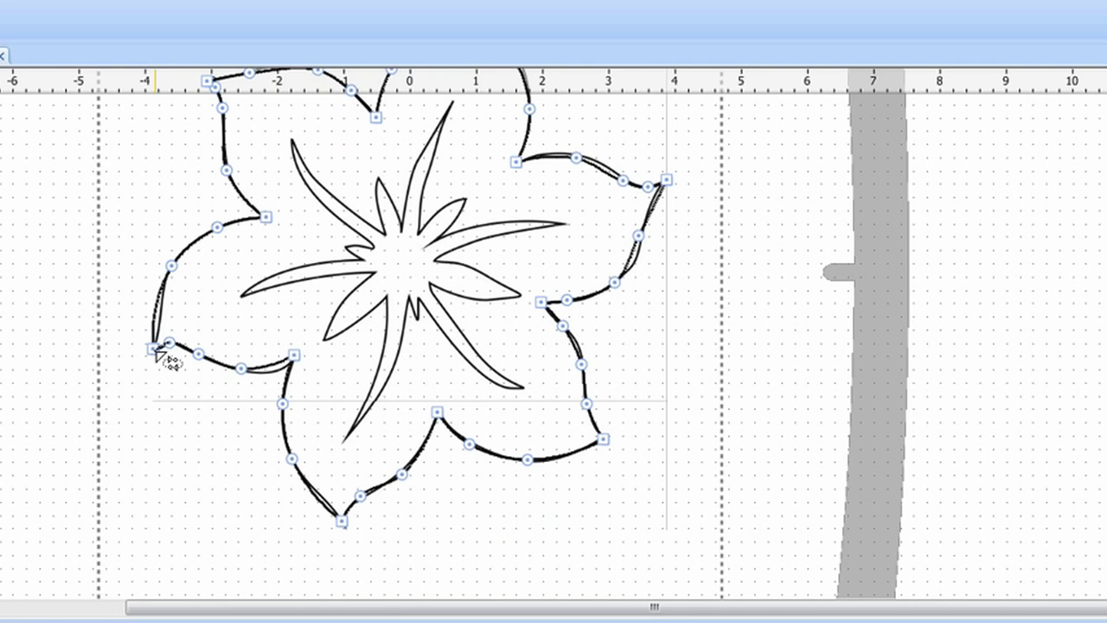
left_click(153, 350)
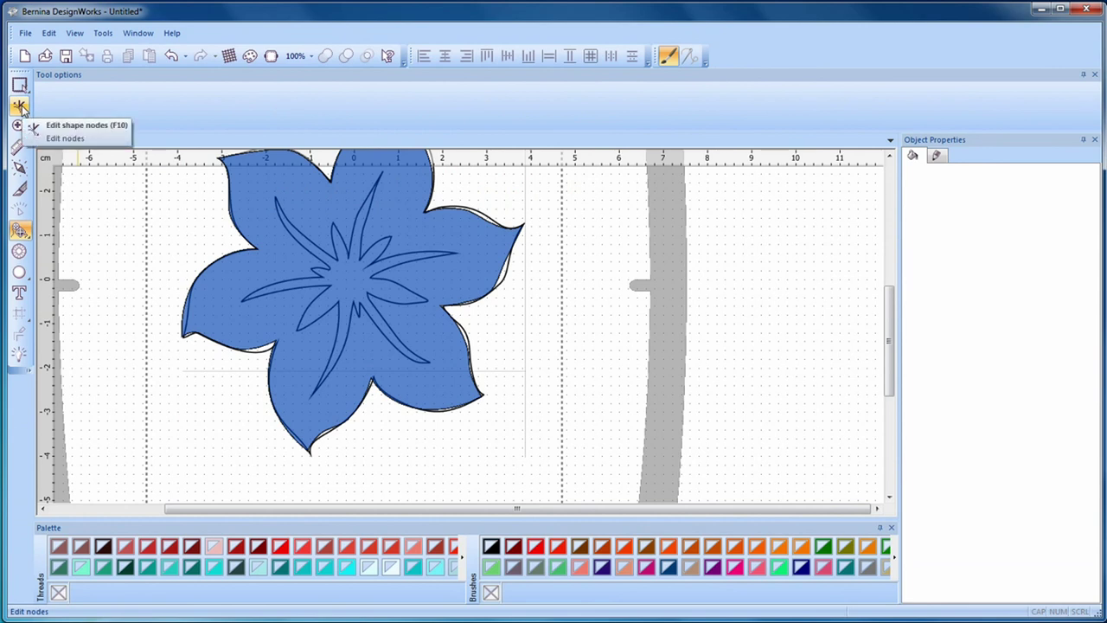
Edit the shape's nodes and curve handles so the right petal's lower and upper edges follow the drawn line
left_click(420, 328)
scroll(420, 328, "up", 1)
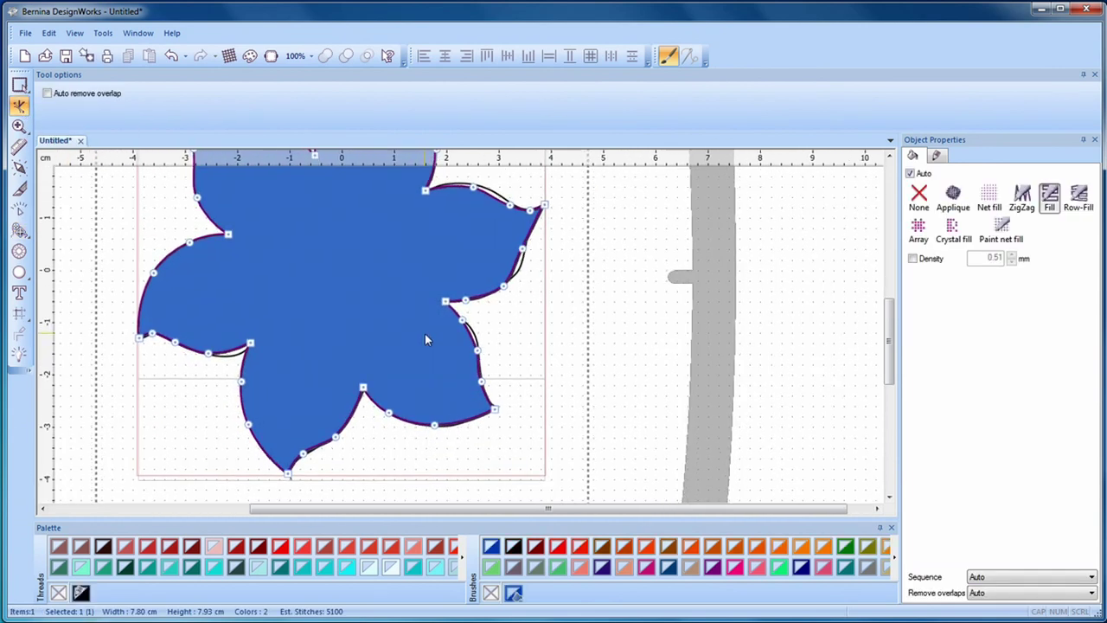
scroll(425, 333, "up", 2)
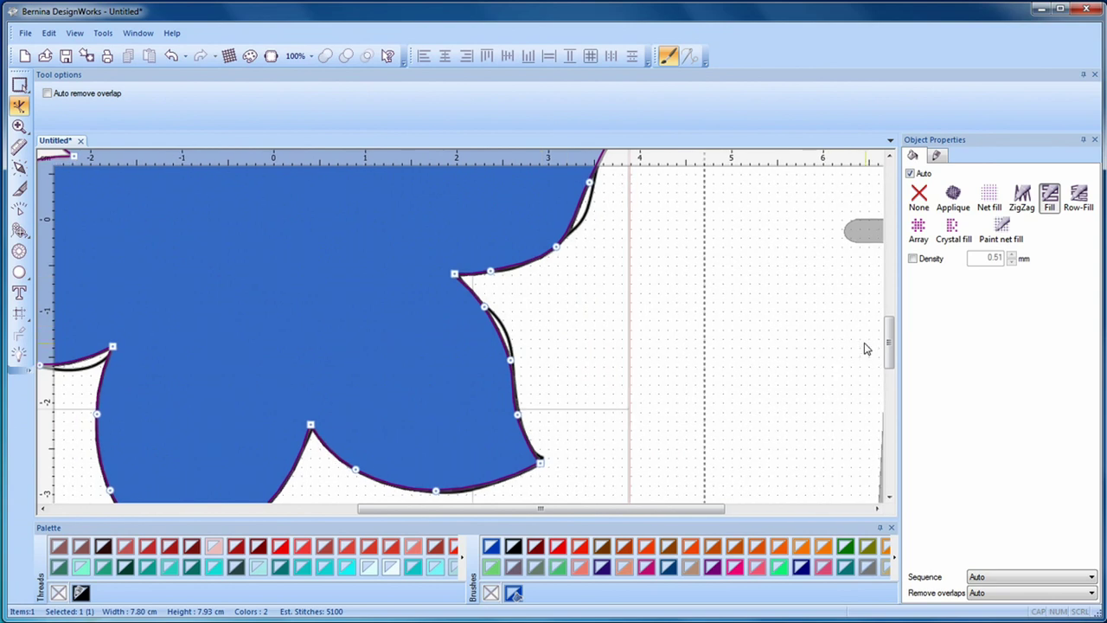
scroll(889, 346, "up", 3)
left_click(592, 363)
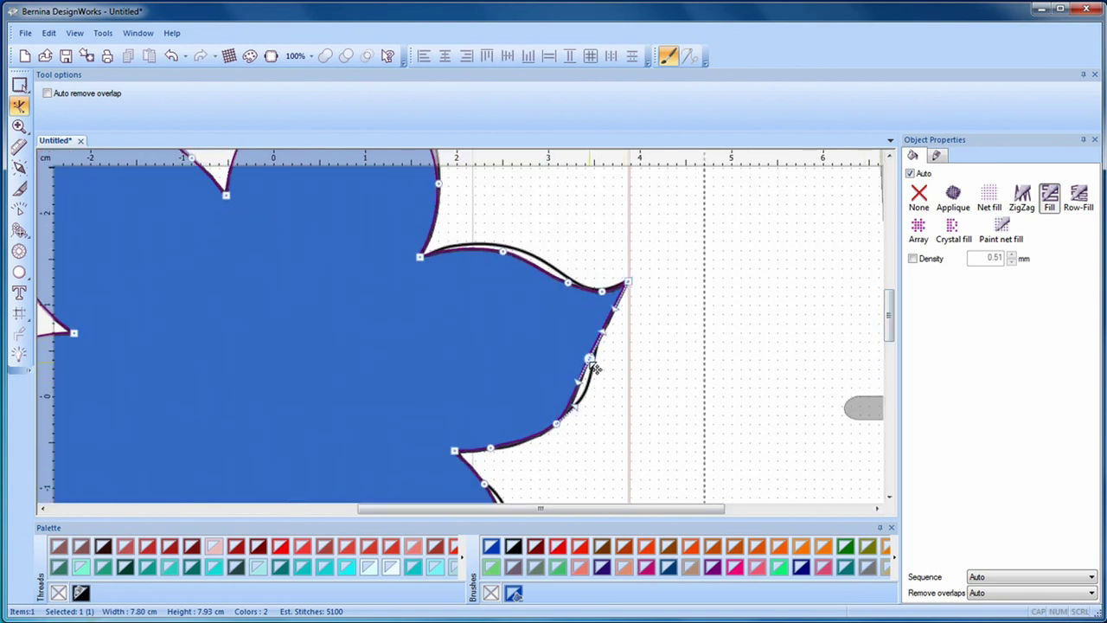
left_click_drag(598, 368, 592, 401)
left_click_drag(509, 259, 551, 275)
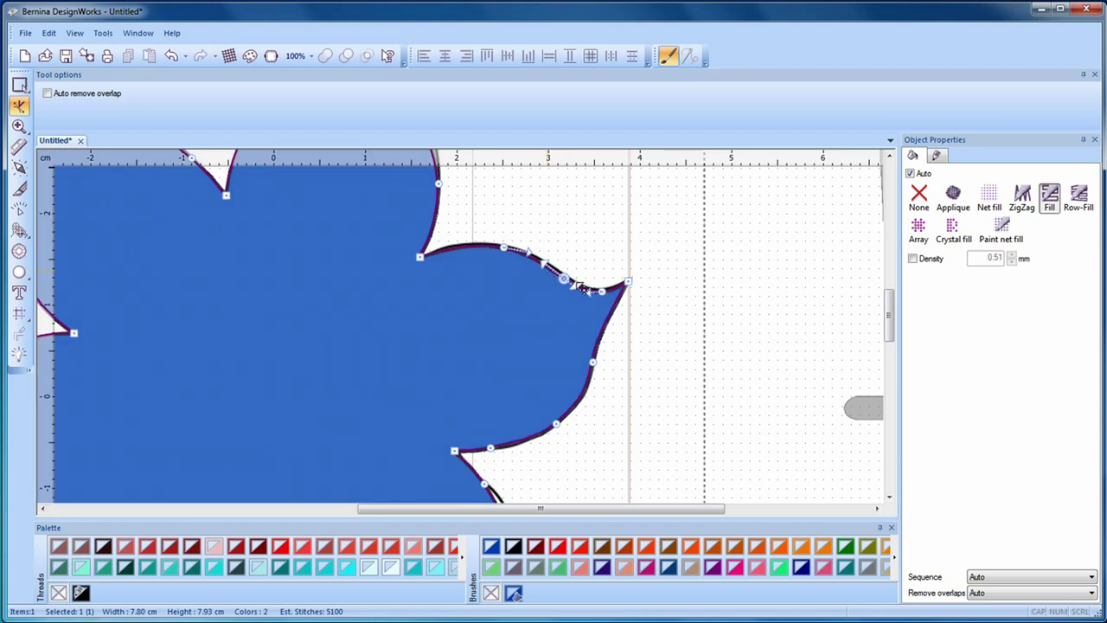
Adjust the nodes on the lower-right petal's outer edge and the left petal's lower edge to fit the drawing
scroll(655, 314, "down", 3)
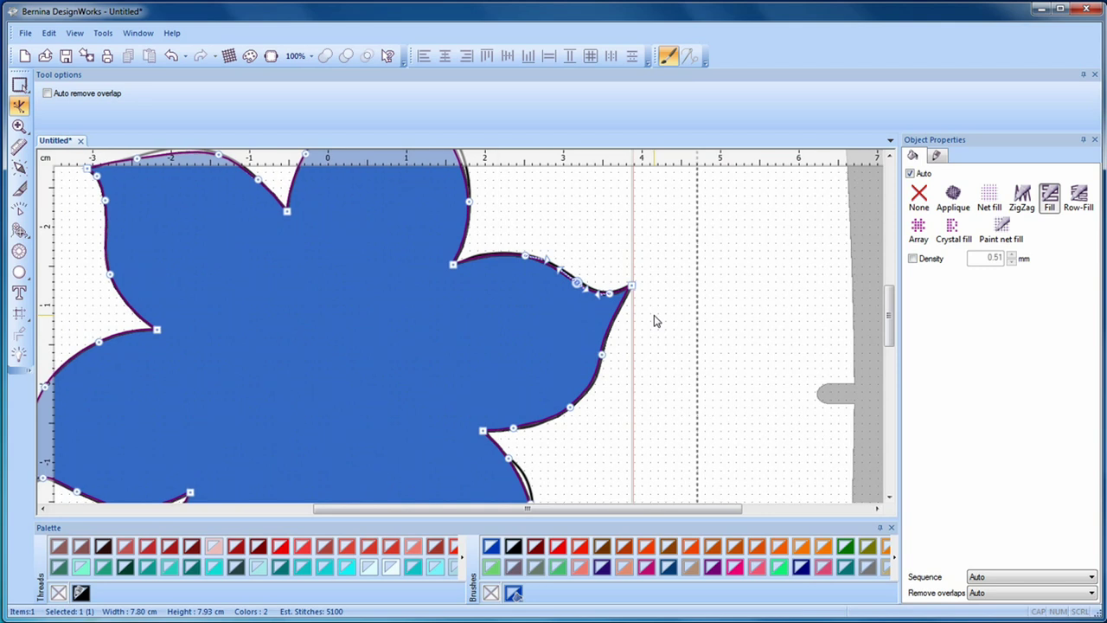
left_click_drag(891, 344, 891, 366)
left_click_drag(533, 313, 532, 315)
left_click_drag(211, 367, 264, 359)
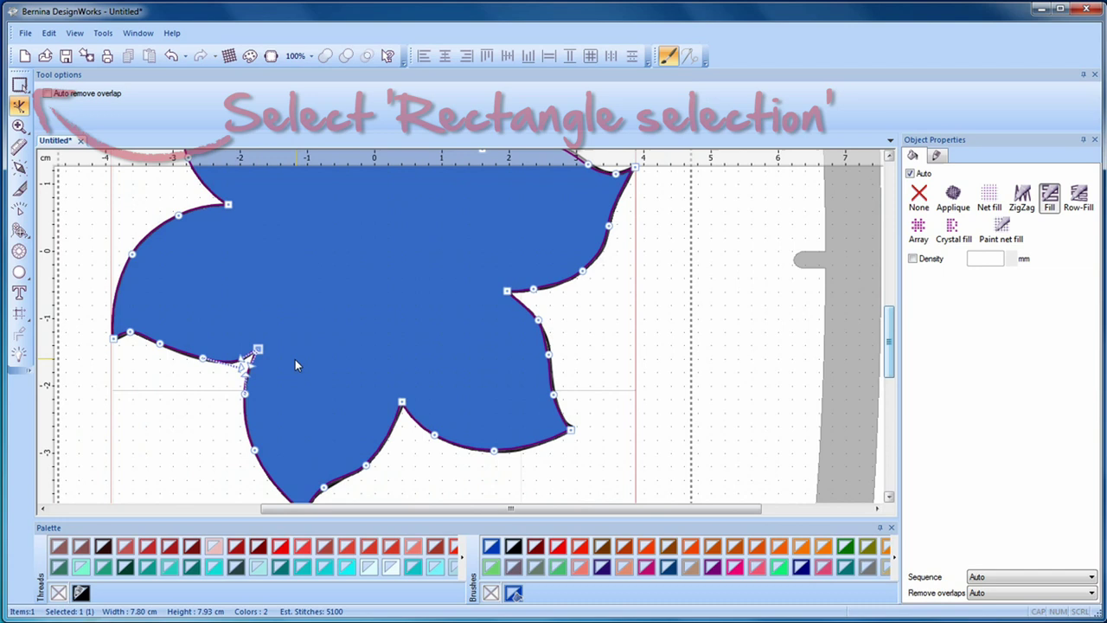
Select the flower shape, remove its fill and change its outline type to Cutwork
left_click(19, 85)
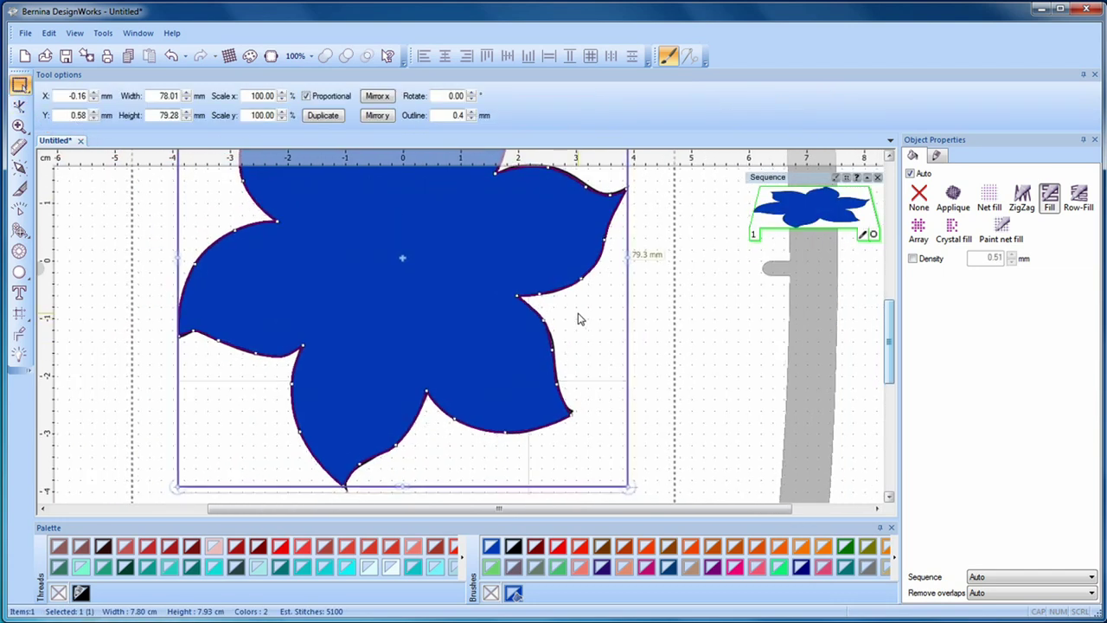
scroll(865, 285, "down", 3)
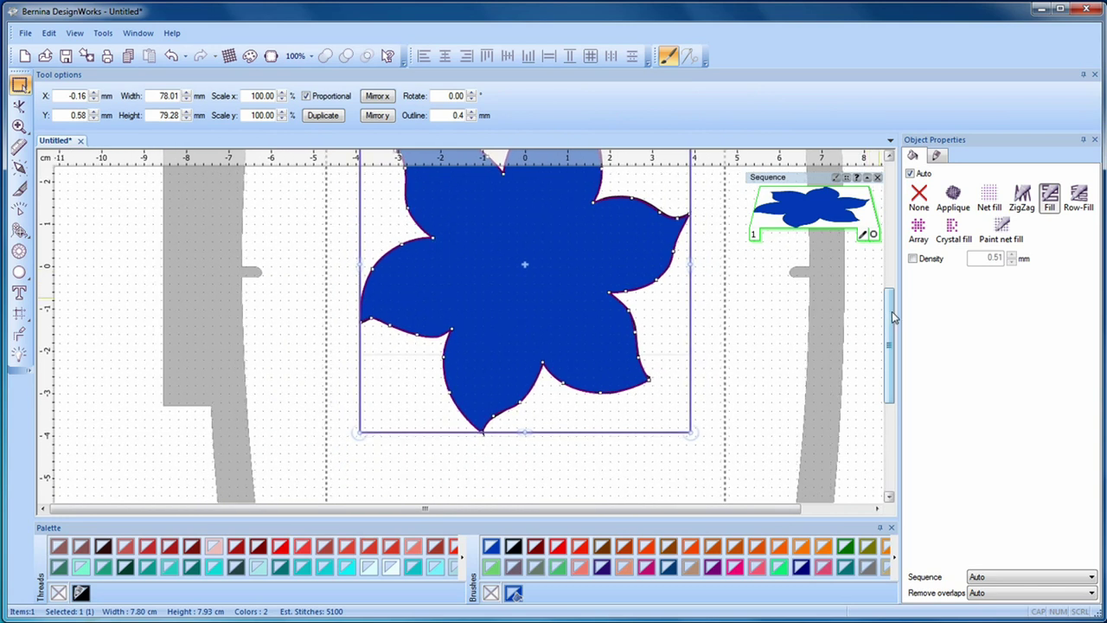
scroll(900, 276, "up", 2)
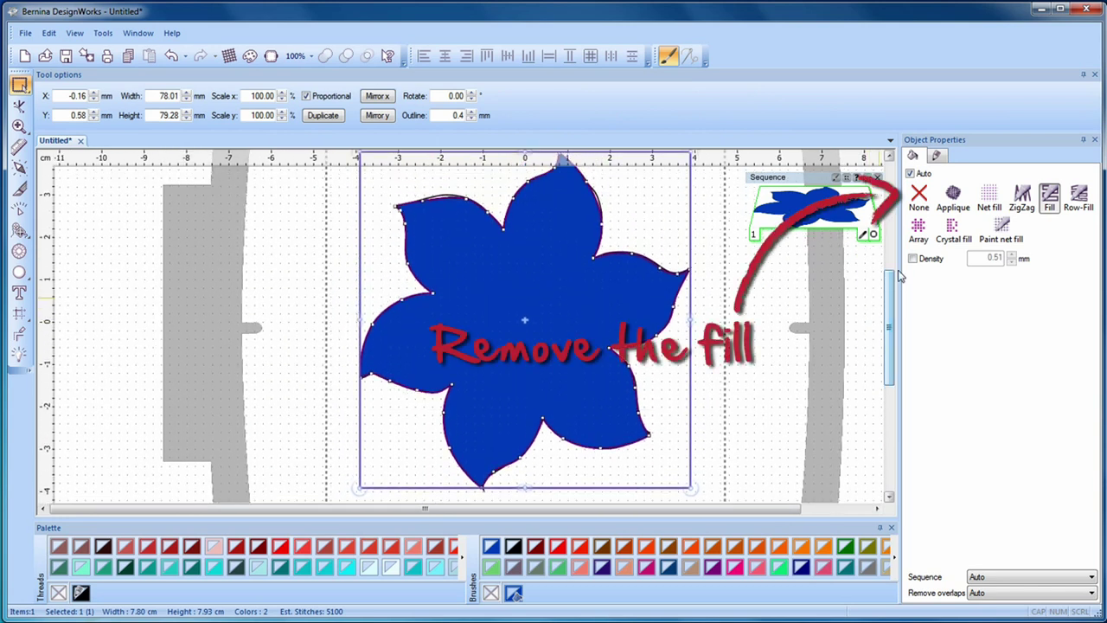
left_click(922, 197)
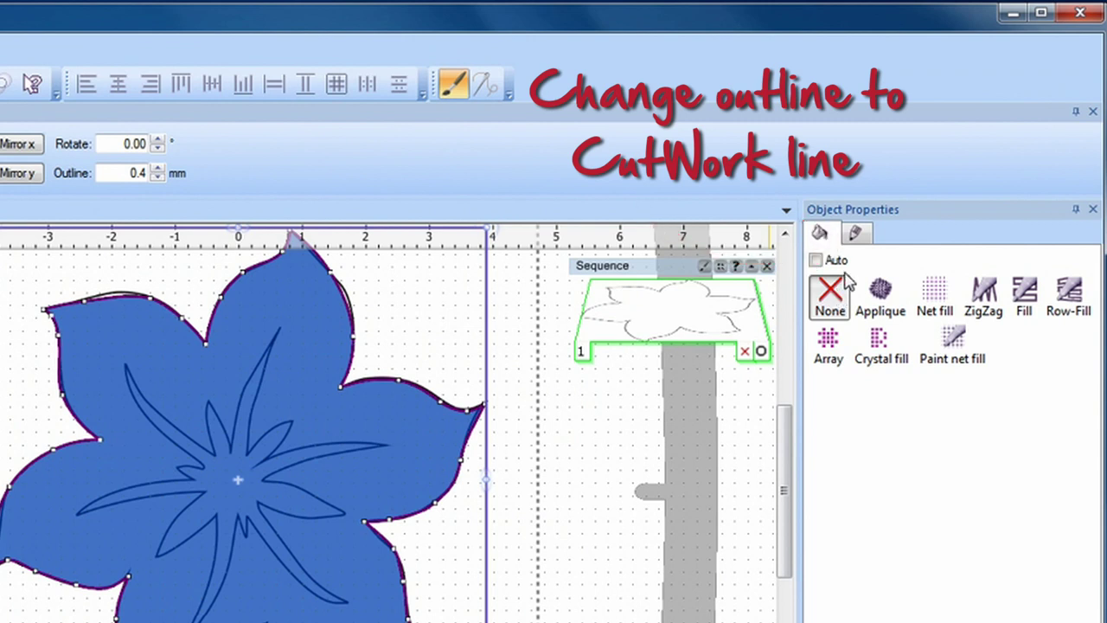
left_click(858, 234)
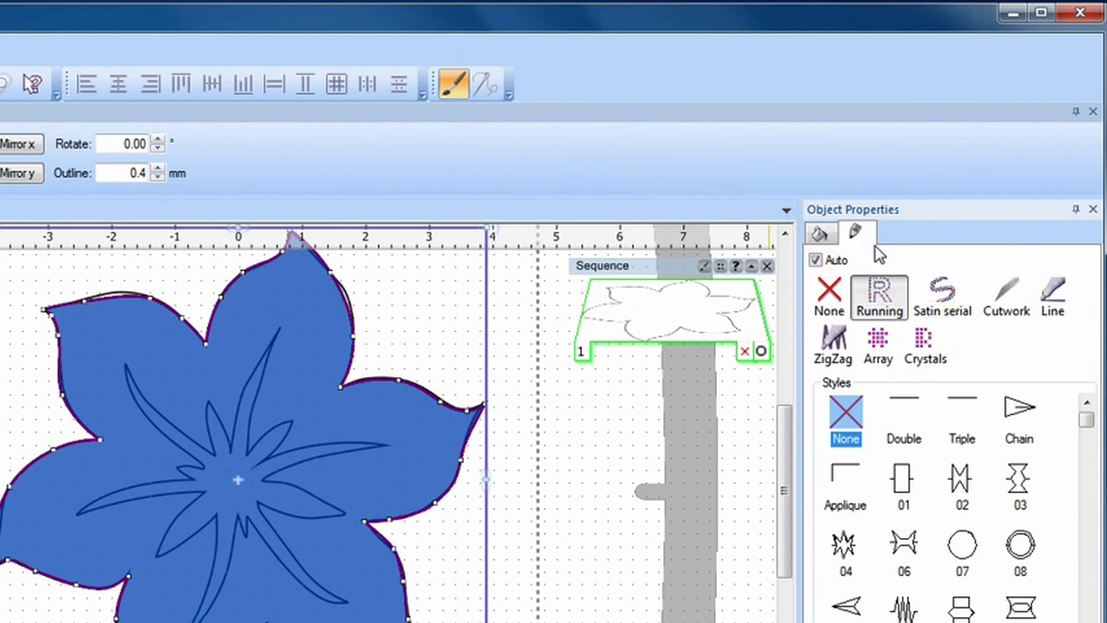
left_click(1008, 298)
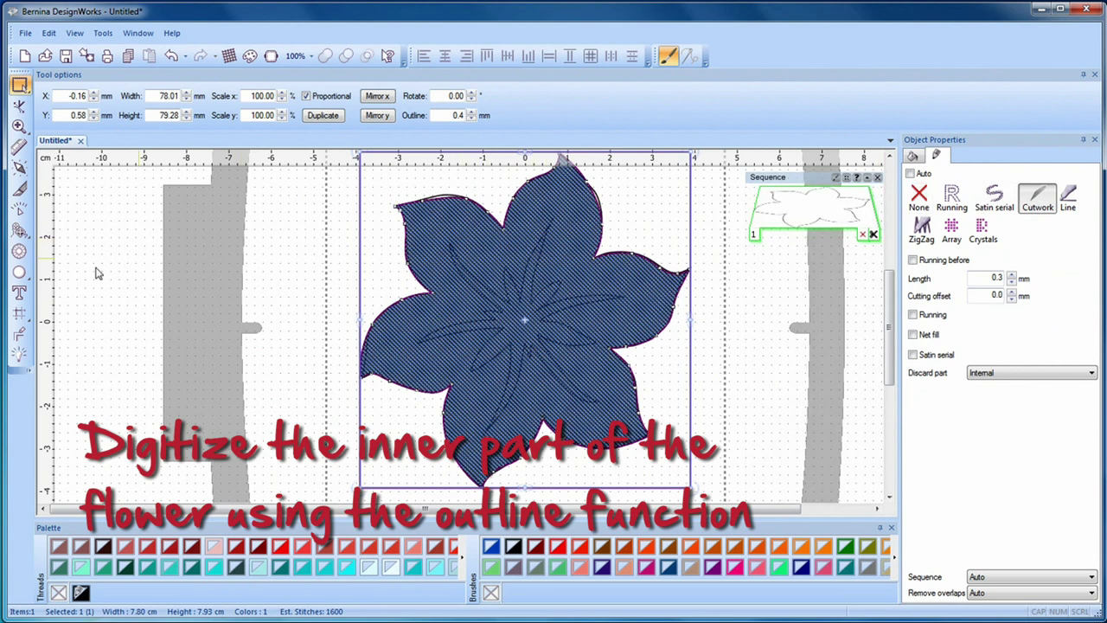
Start an inner outline at the left stamen's tip and trace past the short spike onto the upper-left stamen's lower edge
left_click(19, 231)
scroll(491, 379, "up", 2)
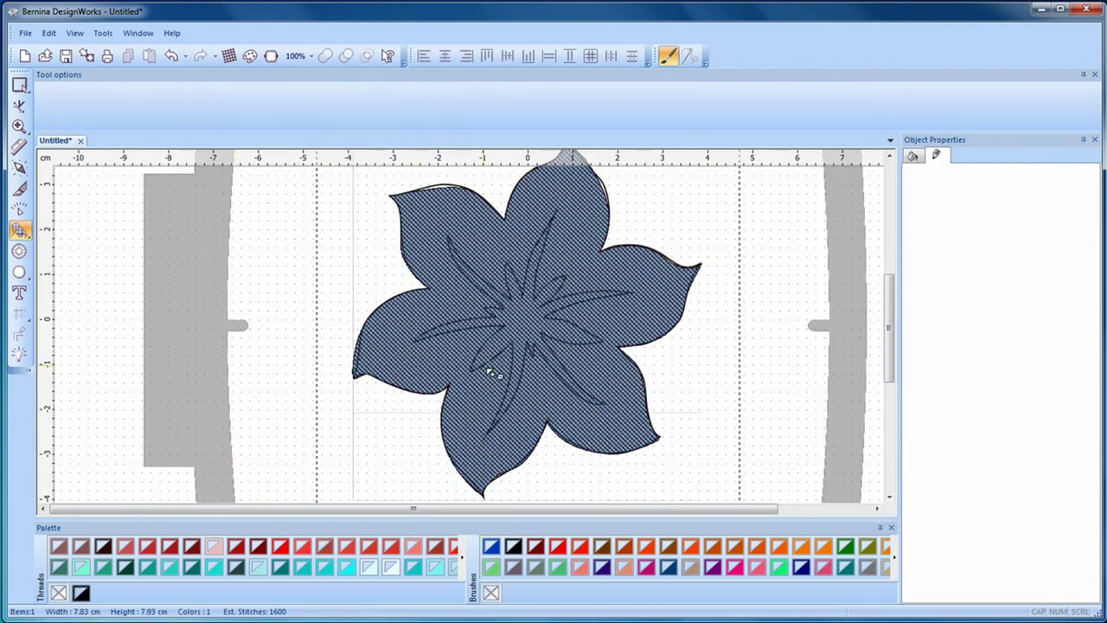
scroll(491, 378, "up", 2)
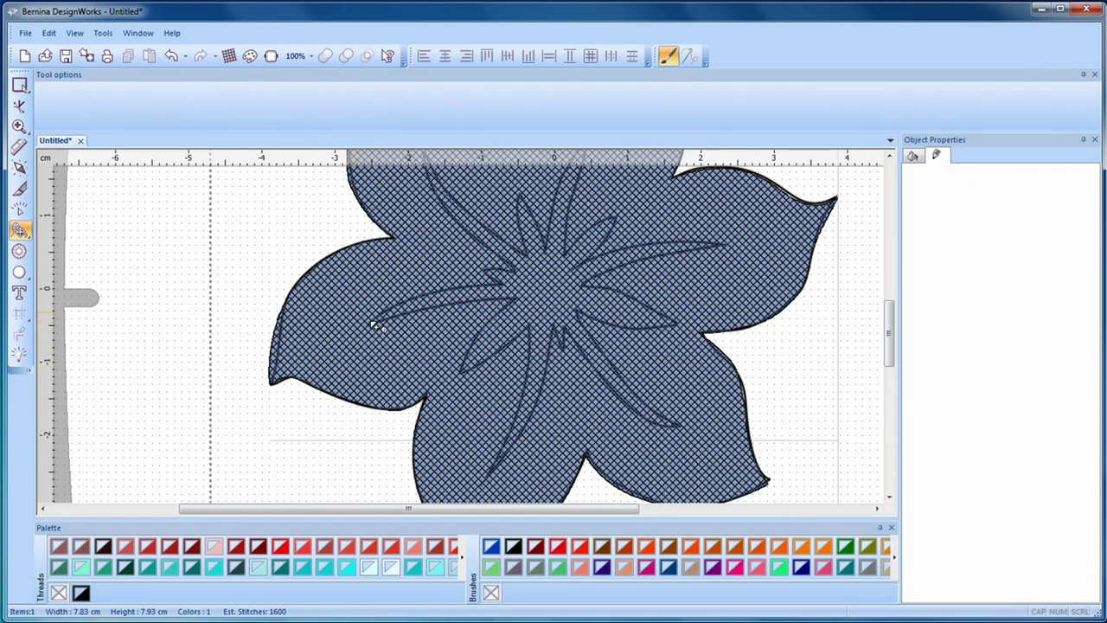
left_click(404, 302)
left_click(456, 288)
left_click(454, 223)
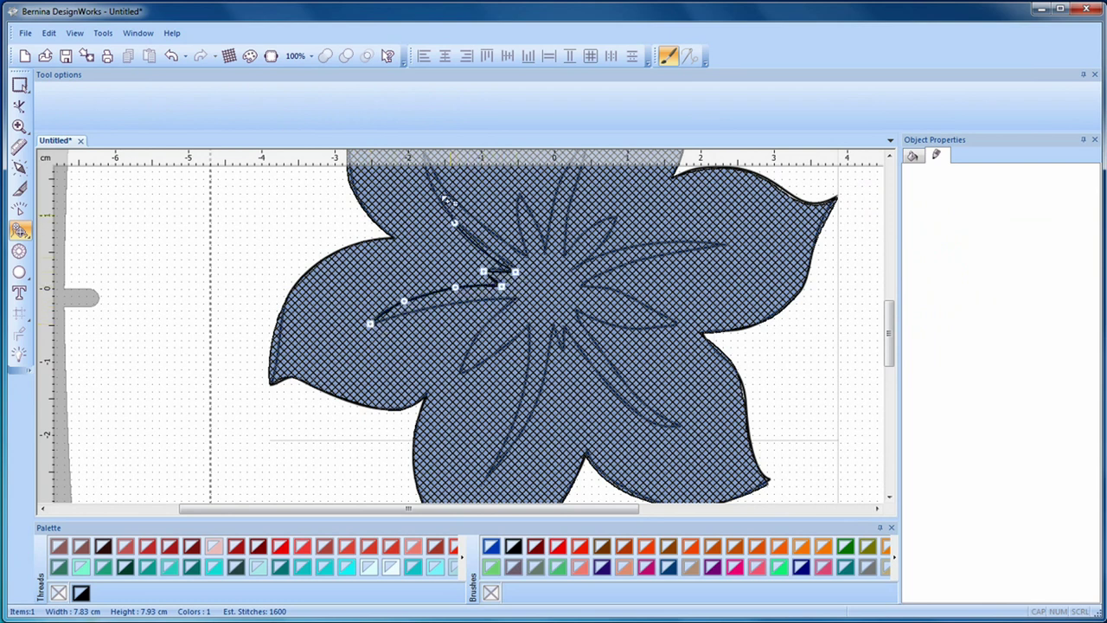
Trace the inner outline around the upper-left stamen's tip and back along its upper edge to the flower's center
left_click(426, 181)
scroll(425, 182, "up", 1)
left_click(424, 151)
left_click(457, 204)
left_click(495, 235)
left_click(528, 257)
Continue the inner outline around the small upper spike and the long upper stamen, back to the center
left_click(519, 224)
left_click(553, 229)
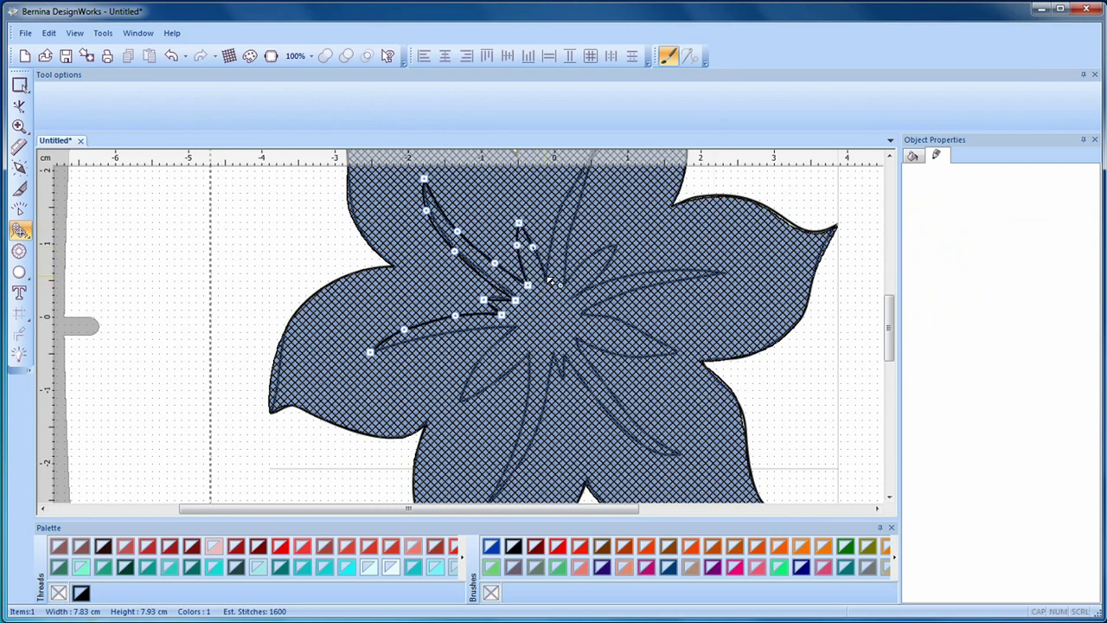
left_click(573, 185)
scroll(573, 186, "up", 1)
left_click(597, 176)
left_click(578, 242)
left_click(565, 310)
Trace the inner outline around the small upper-right leaf and the long right stamen to the notch below it
left_click(614, 272)
left_click(606, 298)
left_click(644, 305)
left_click(684, 299)
left_click(719, 302)
left_click(643, 315)
left_click(581, 344)
Continue the inner outline around the right-hand lower leaf and the long lower-right stamen, ending at the center above the bottom stamen
left_click(649, 366)
left_click(675, 381)
left_click(607, 414)
left_click(647, 460)
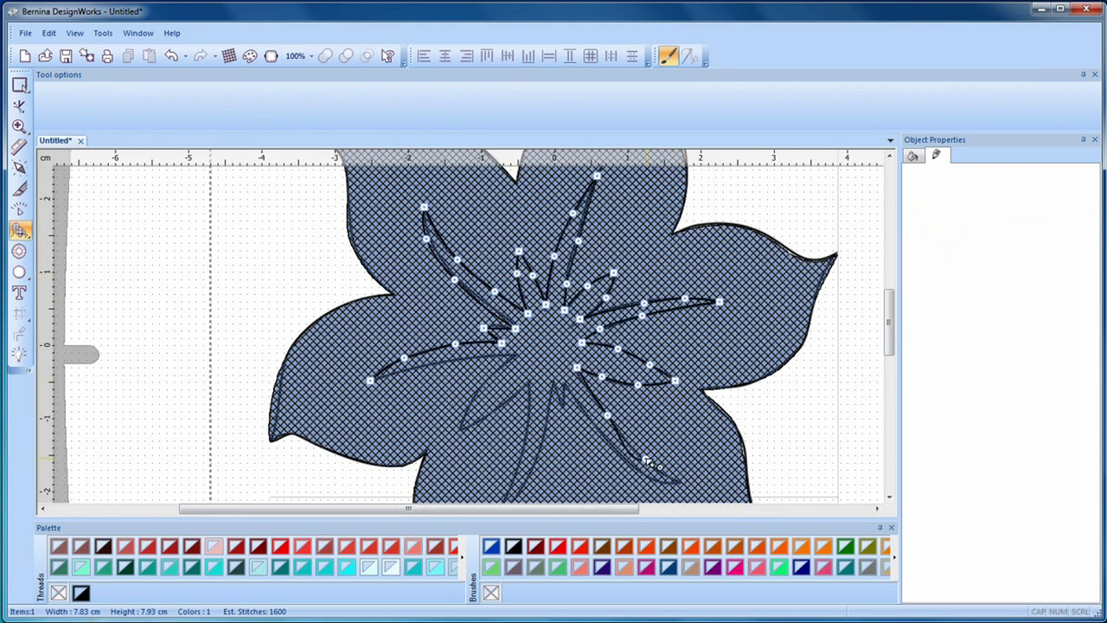
scroll(666, 472, "down", 1)
left_click(676, 463)
left_click(631, 445)
left_click(584, 397)
left_click(554, 364)
Trace the inner outline down the bottom stamen to its tip and back up its other edge to the center
left_click(538, 435)
left_click(521, 472)
scroll(522, 473, "down", 1)
left_click(490, 468)
left_click(518, 403)
left_click(528, 353)
left_click(528, 322)
Trace the lower-left leaf and the left stamen's lower edge, closing the inner outline at its starting tip
left_click(502, 346)
left_click(458, 367)
left_click(482, 321)
left_click(514, 296)
left_click(454, 301)
left_click(406, 310)
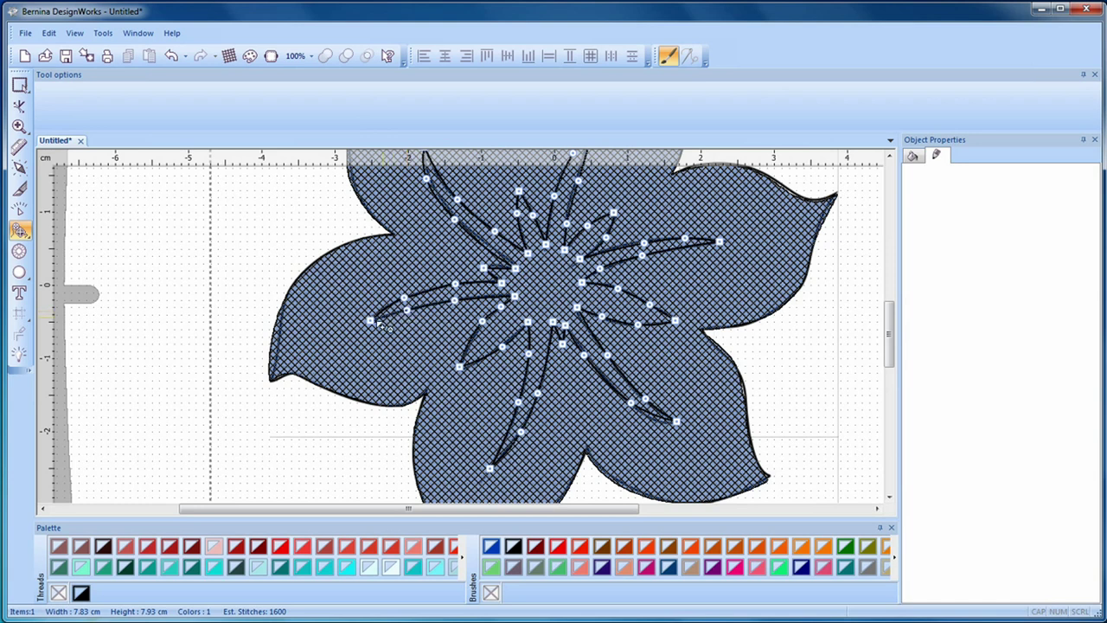
left_click(370, 321)
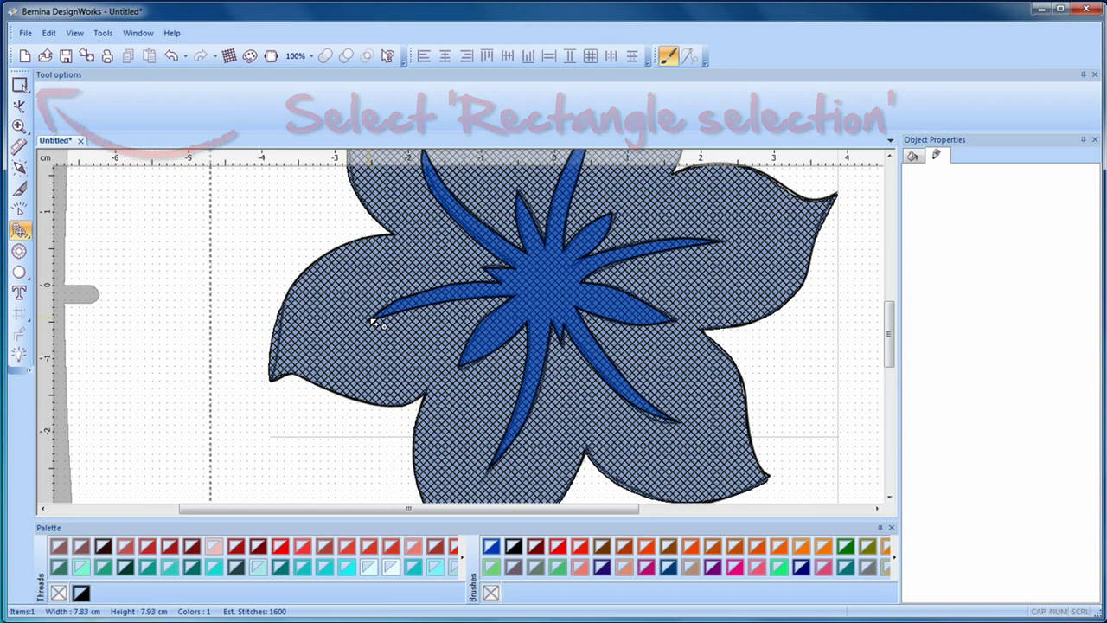
Select the inner stamen shape, change its outline type to Cutwork and remove its fill
left_click(26, 87)
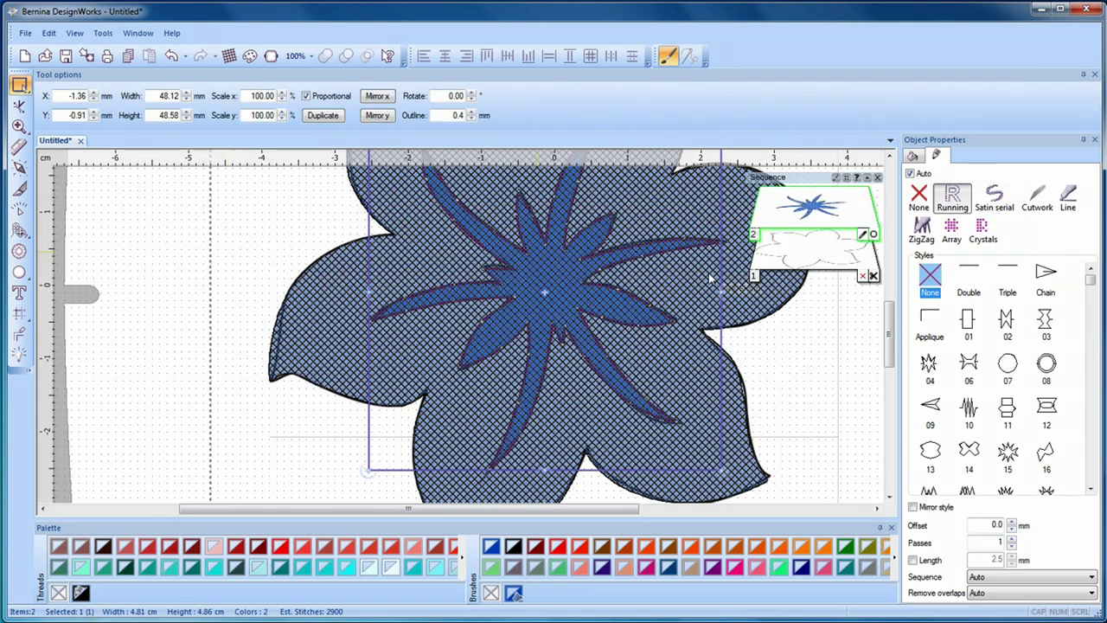
left_click(1042, 203)
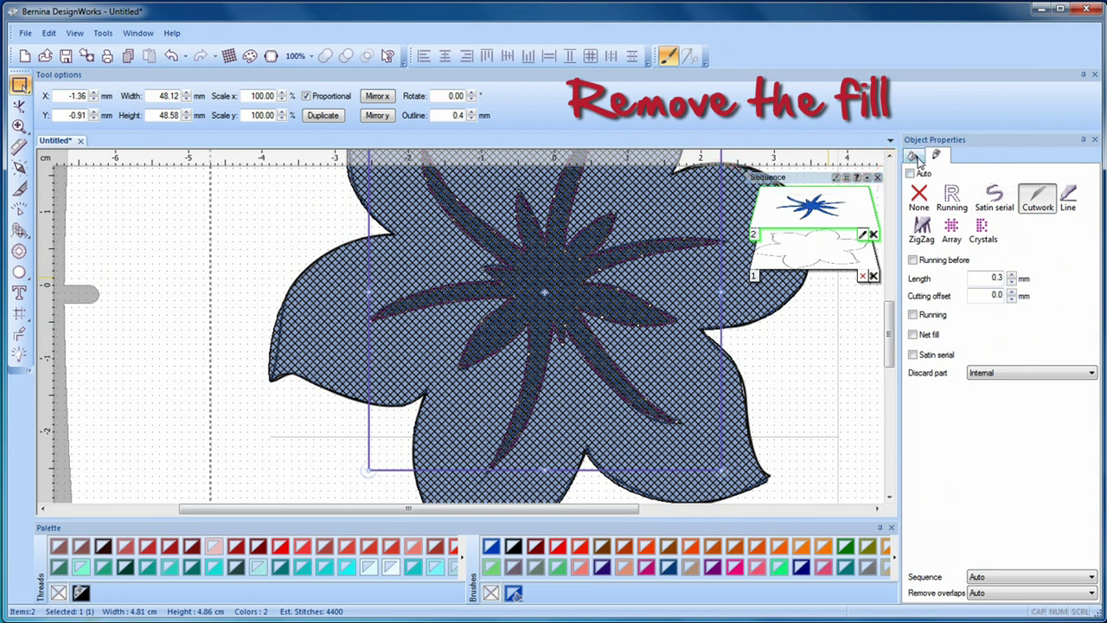
left_click(917, 158)
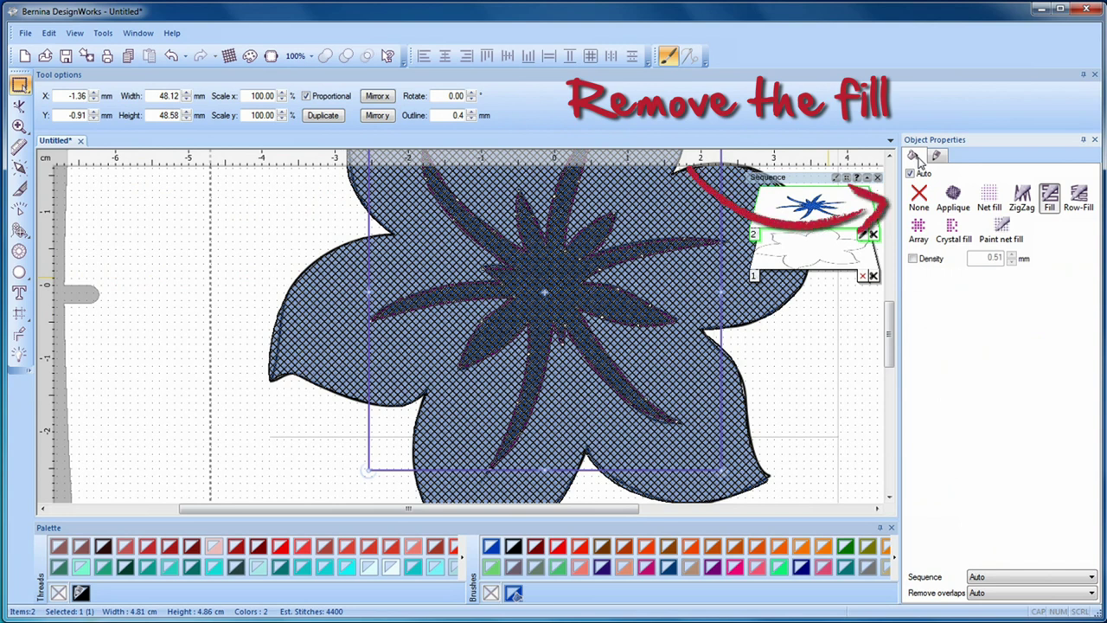
left_click(921, 197)
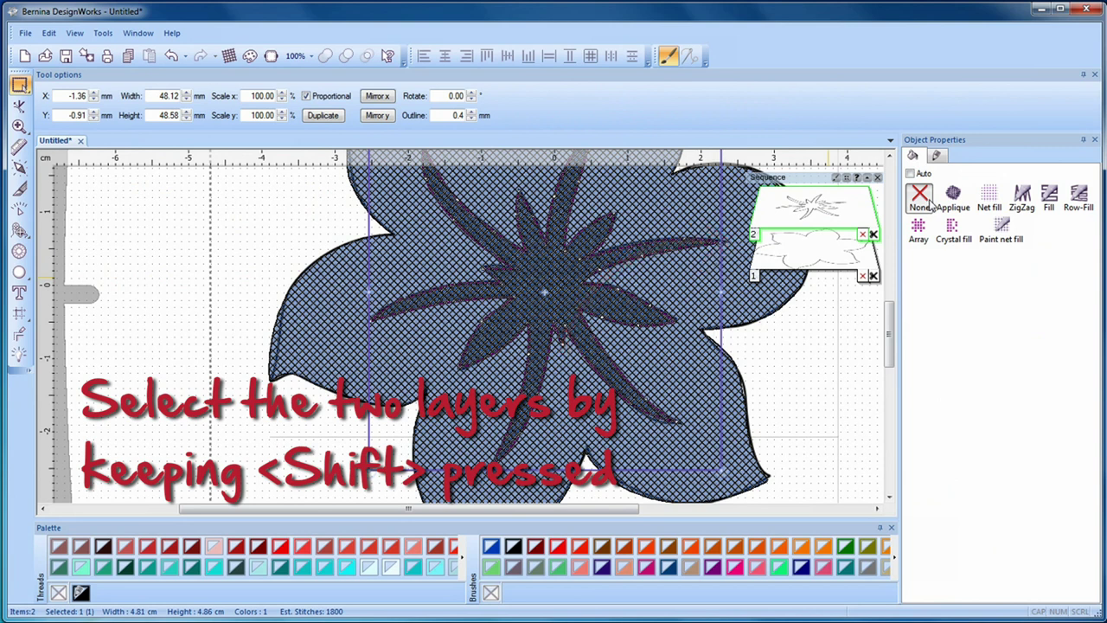
Select the flower and stamen layers together and combine them into one shape
left_click(814, 251, "shift")
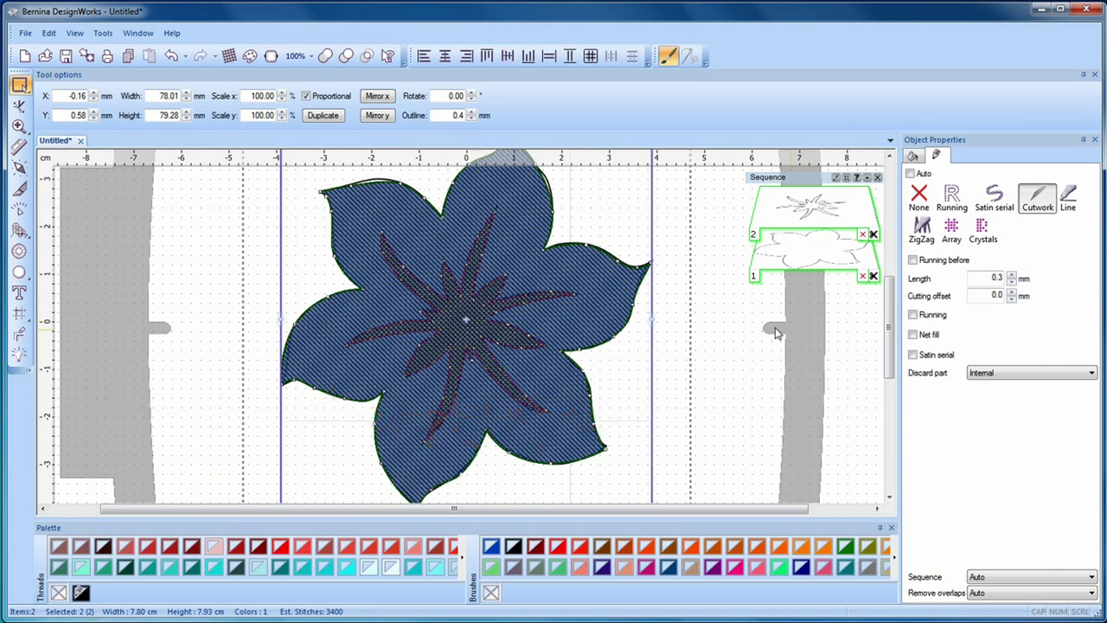
right_click(732, 326)
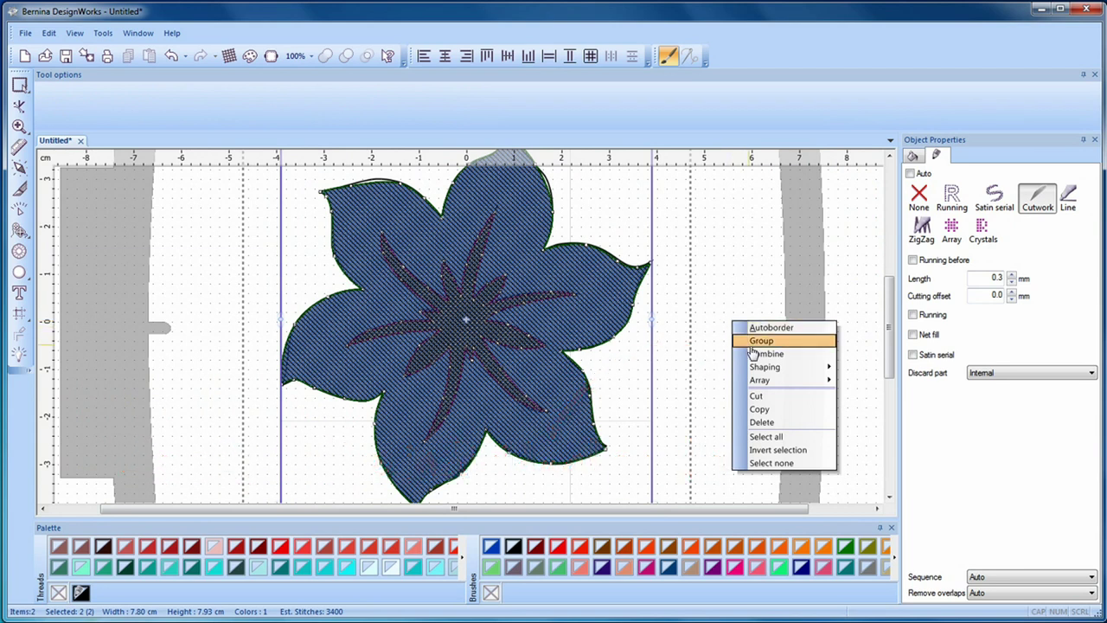
left_click(755, 355)
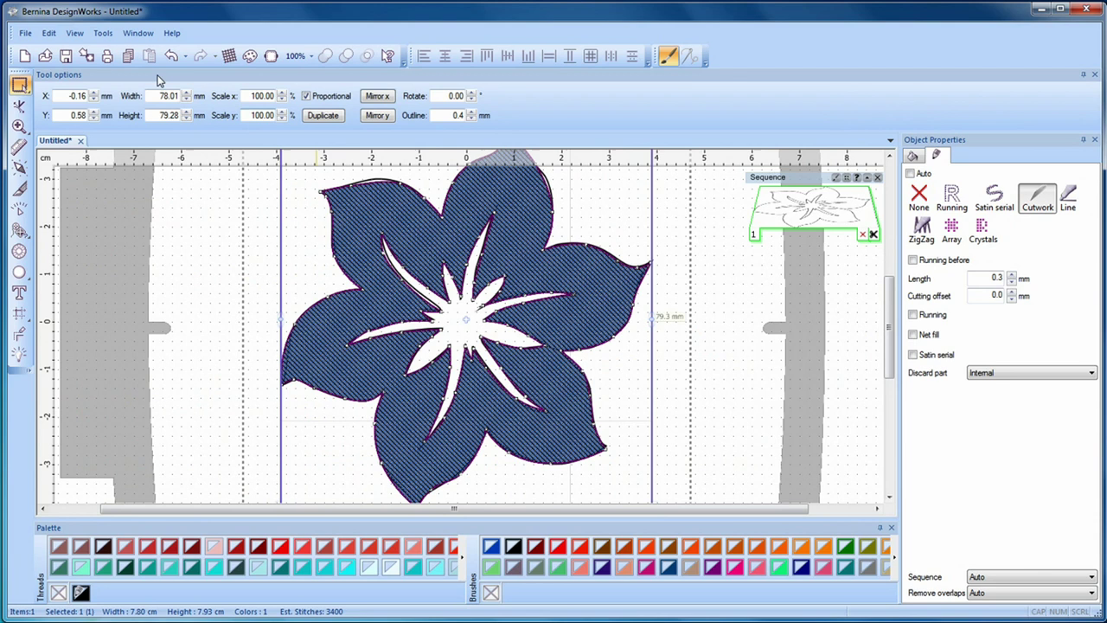
Save the combined cutwork design on the Desktop under the new file name CutWork_Flower_
left_click(26, 35)
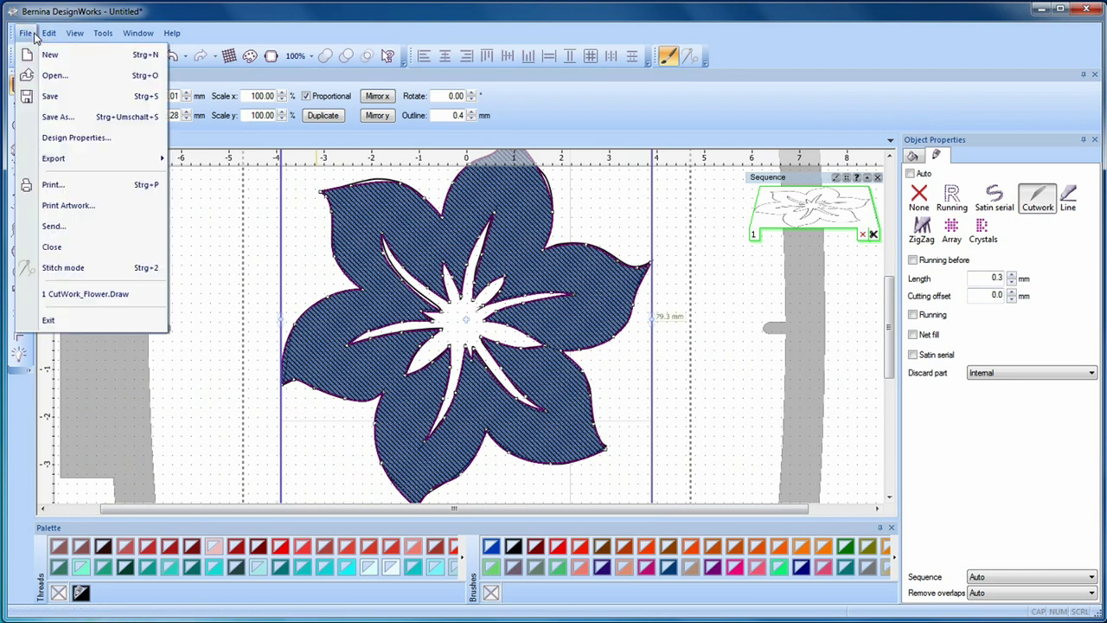
left_click(55, 121)
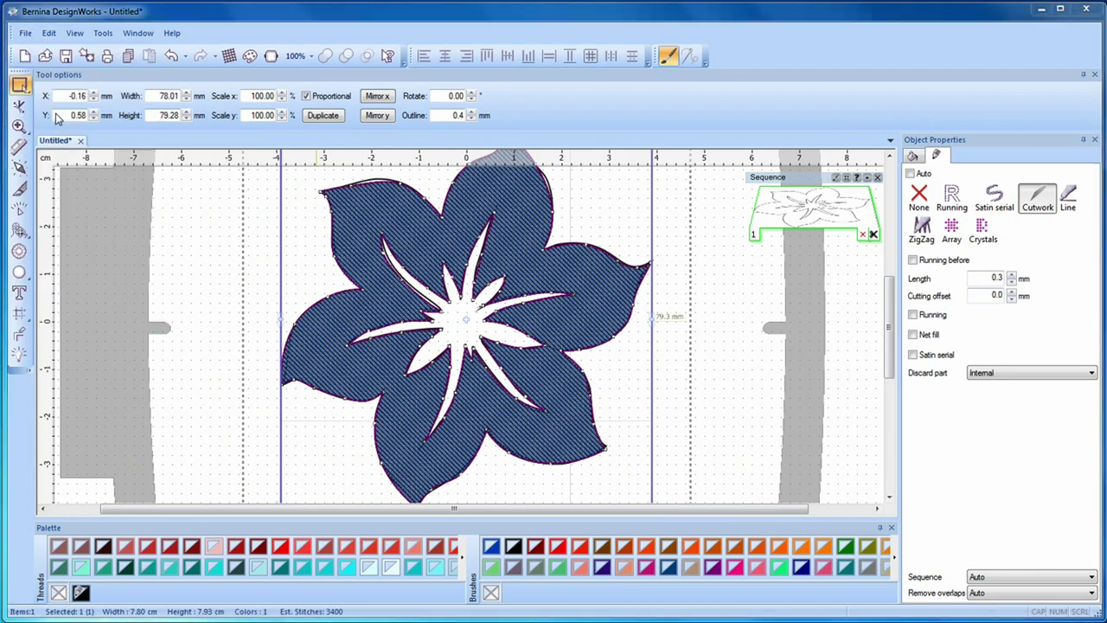
type("CutWork_")
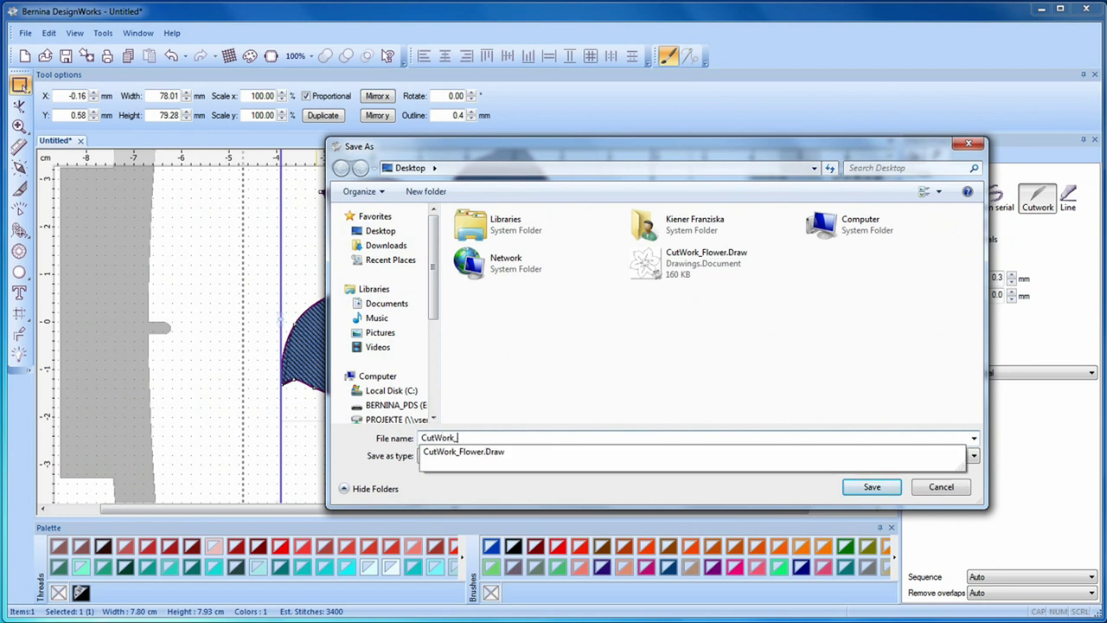
type("Flower_")
left_click(870, 487)
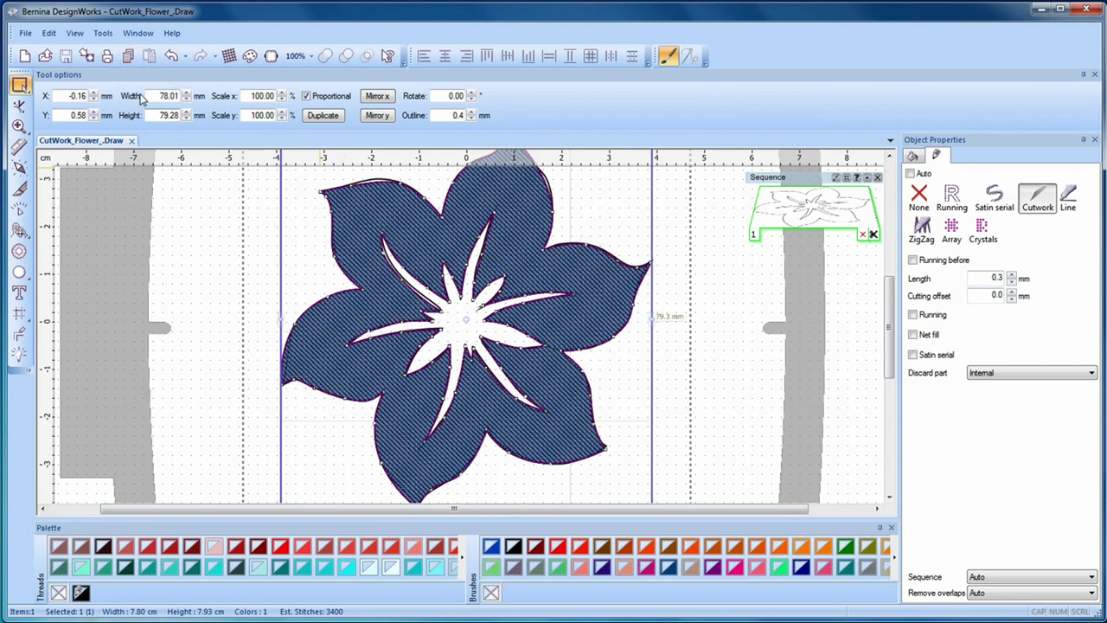
Export the saved cutwork design to the BERNINA USB stick and acknowledge the copy message
left_click(90, 59)
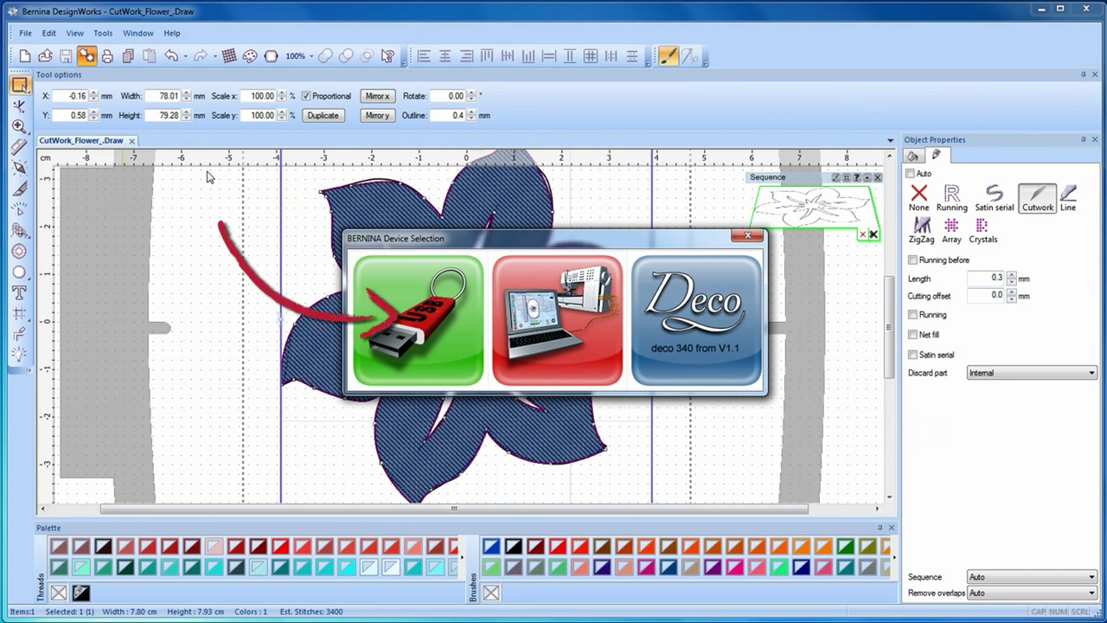
left_click(443, 334)
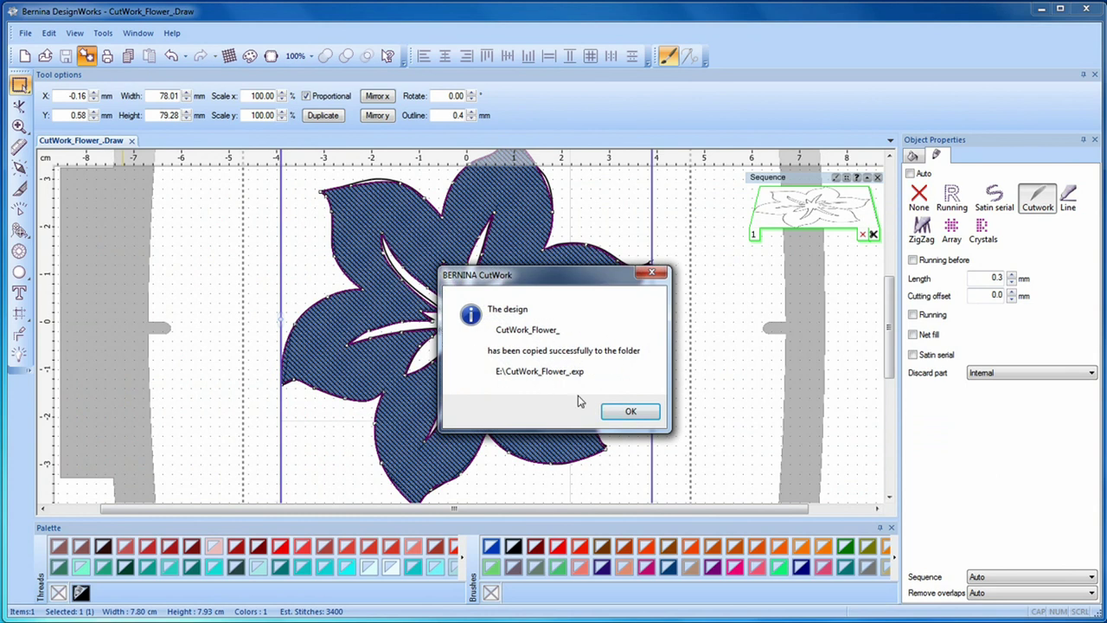
left_click(630, 413)
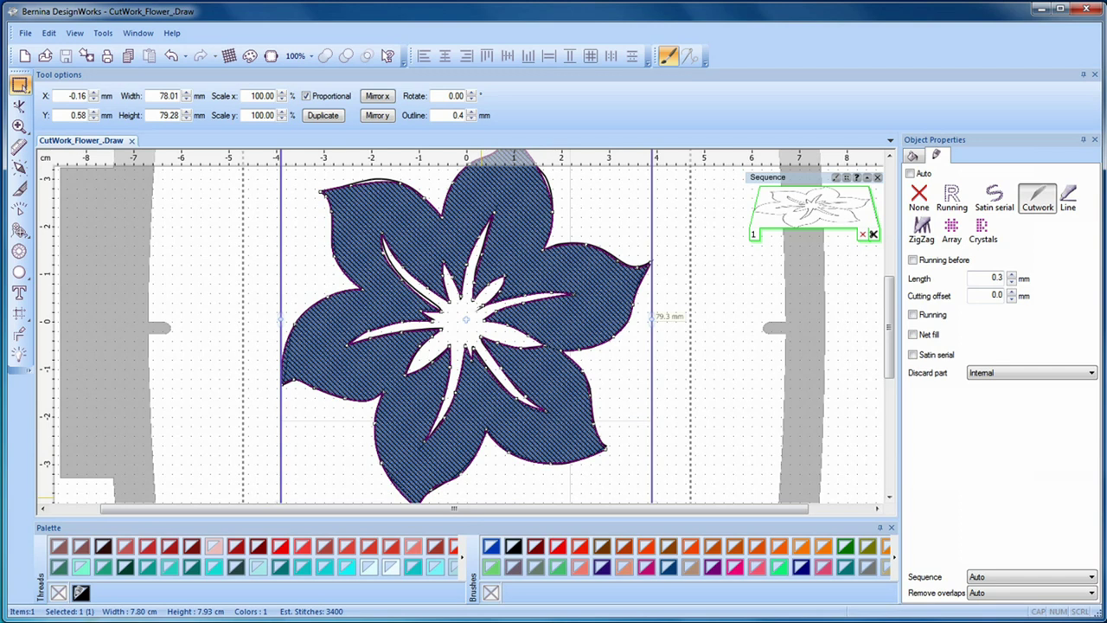
Switch to Windows Explorer, check the exported design files on the BERNINA_PDS (E:) drive and close the window
key("super+e")
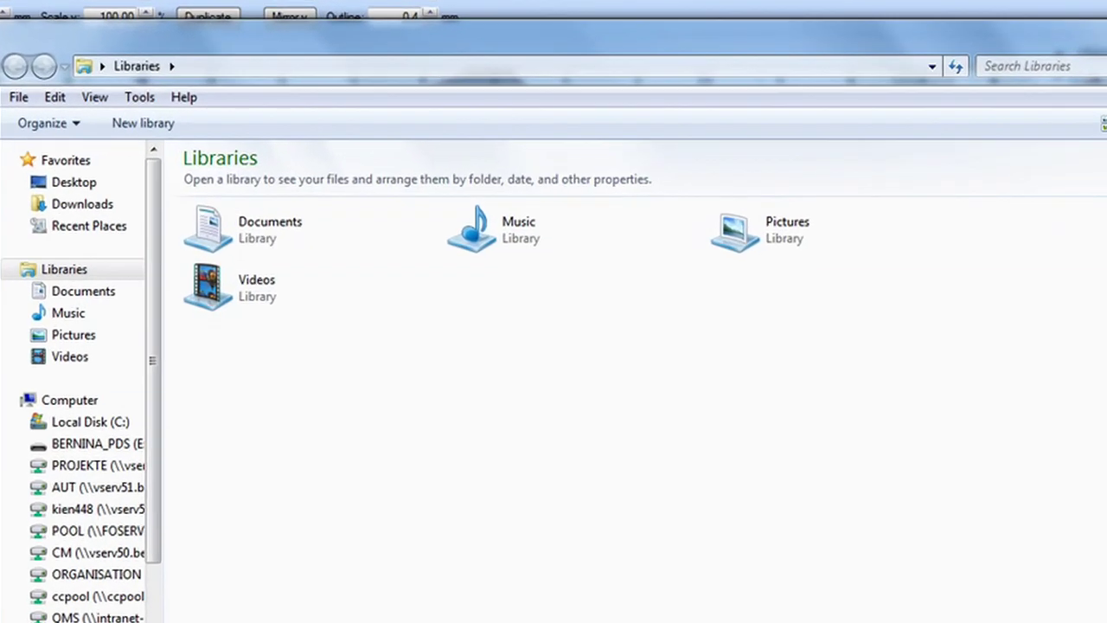
left_click(110, 446)
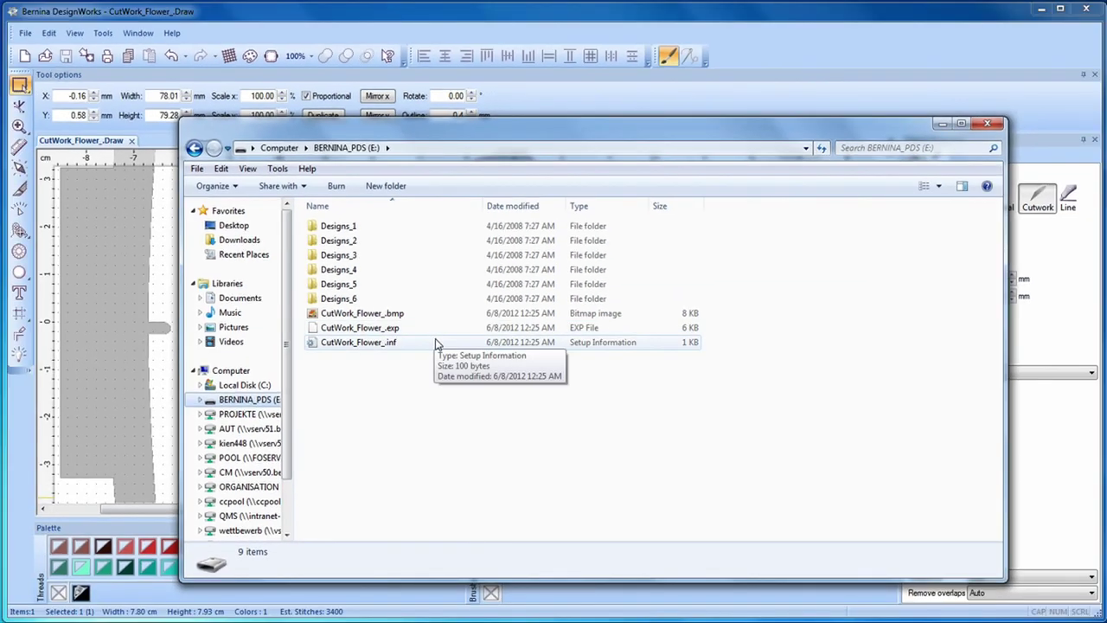
left_click(991, 127)
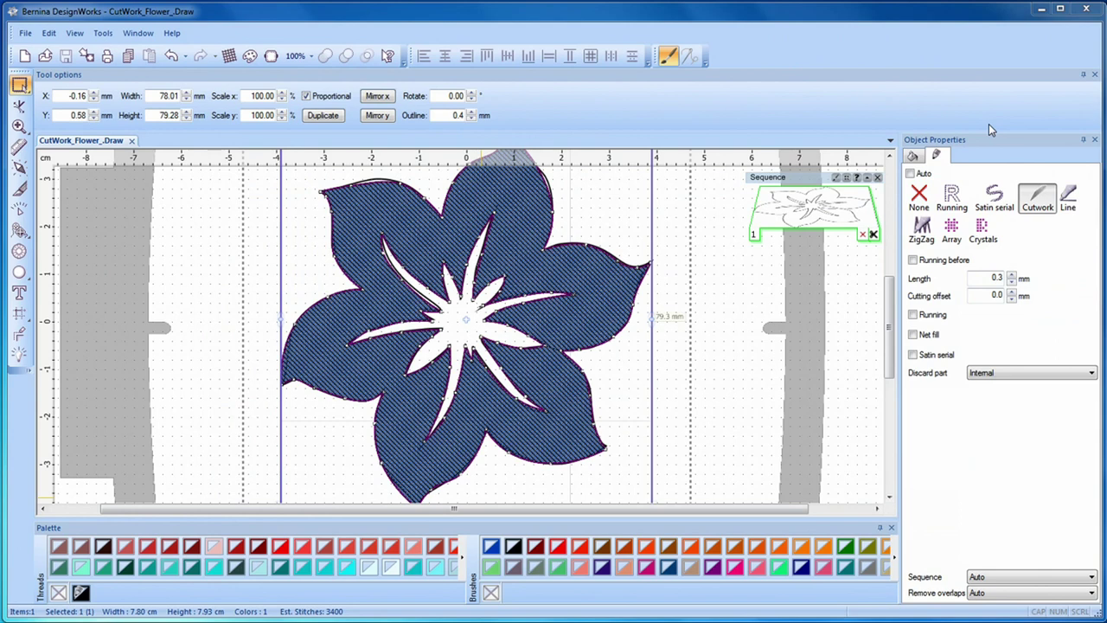